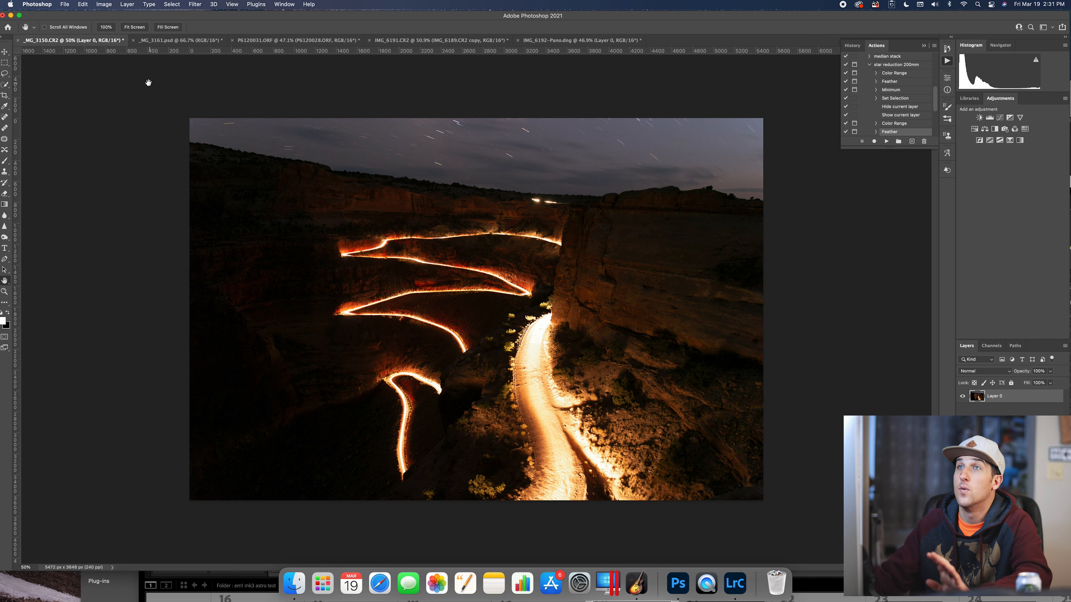
- Compare the canyon light-trail photo _MG_3150.CR2 with the Milky Way image _MG_3161.psd, ending on the canyon photo
left_click(166, 41)
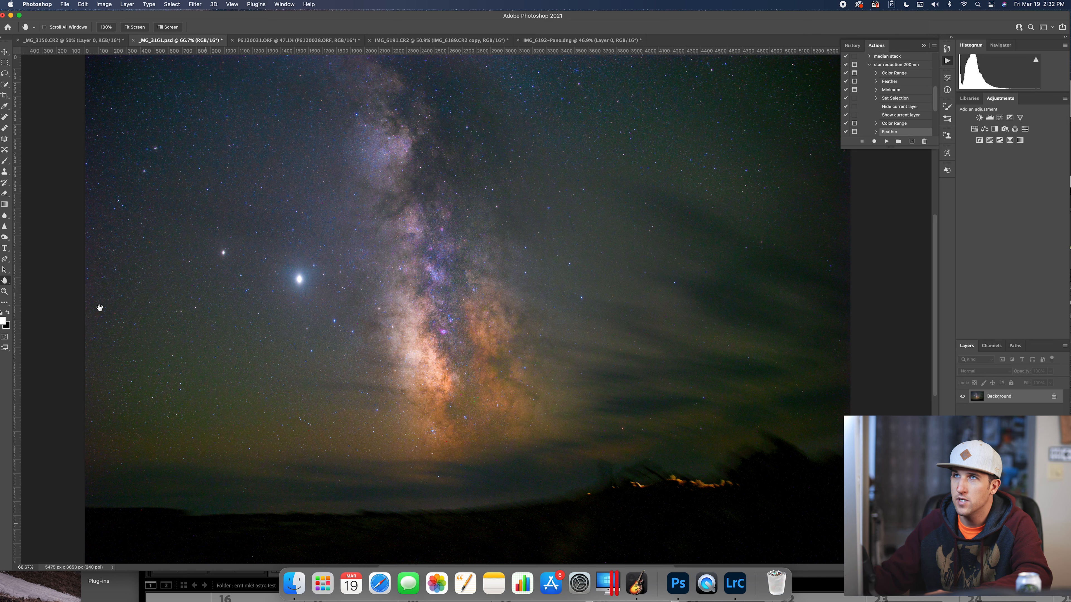
key("ctrl+shift+Tab")
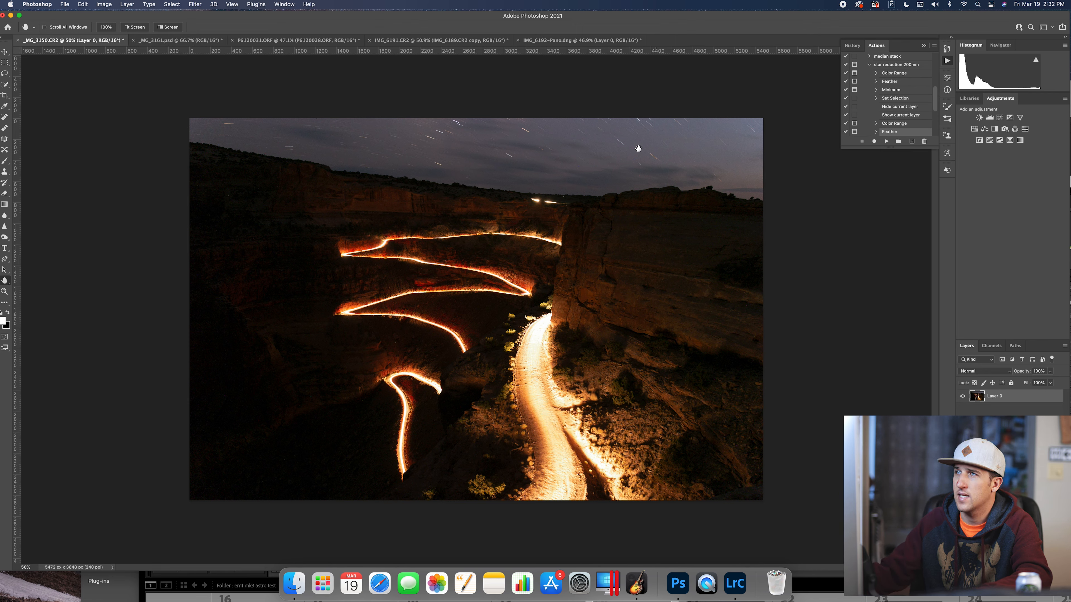
left_click(190, 41)
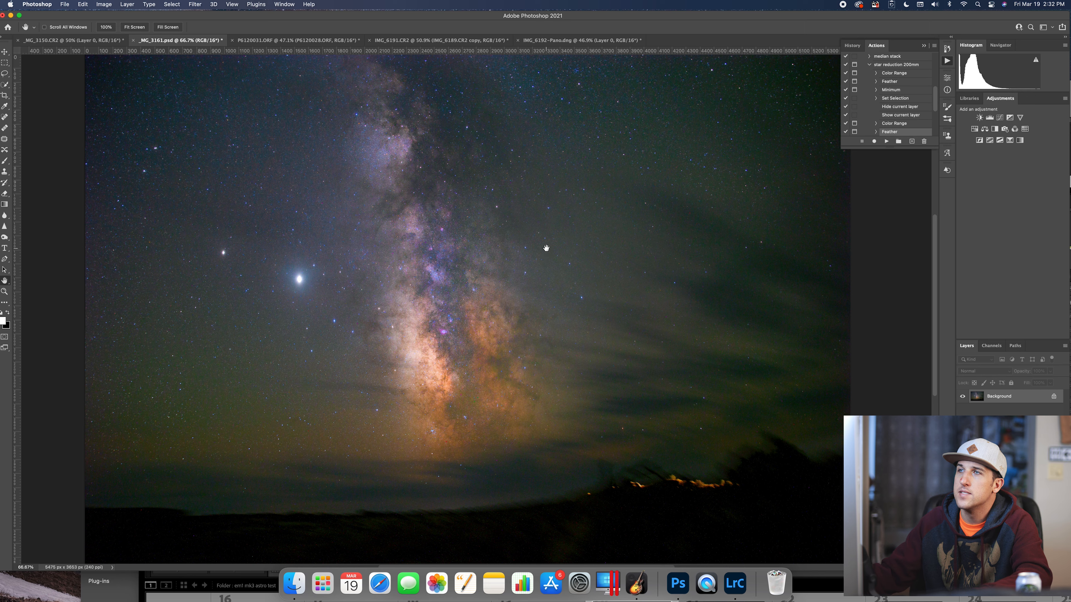
left_click(73, 41)
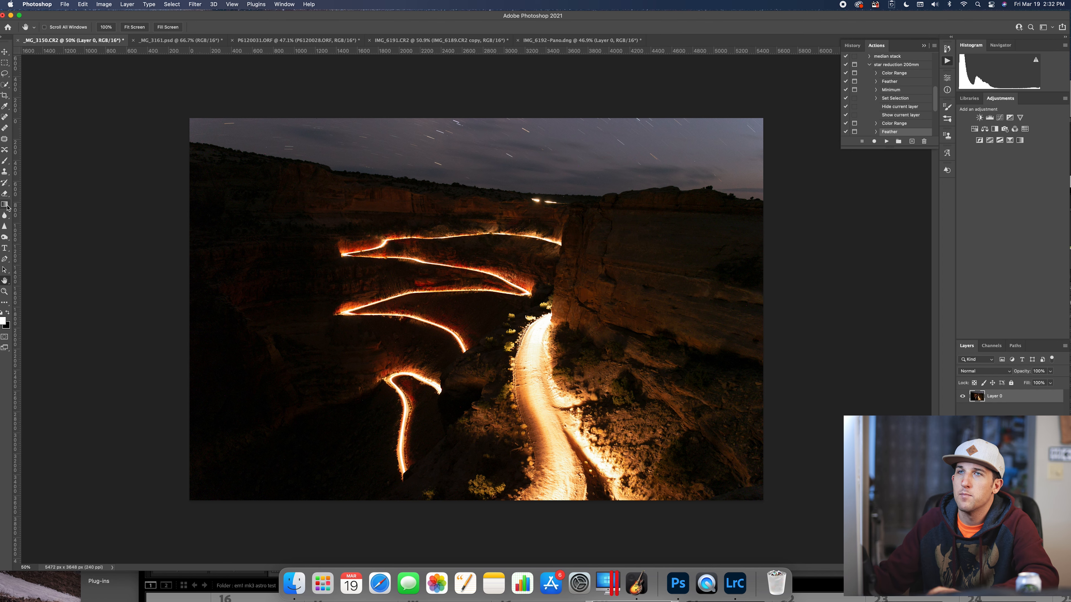
- Extend the canvas upward above the canyon photo with the Crop tool, making it about 5472 x 8363 px
left_click(5, 96)
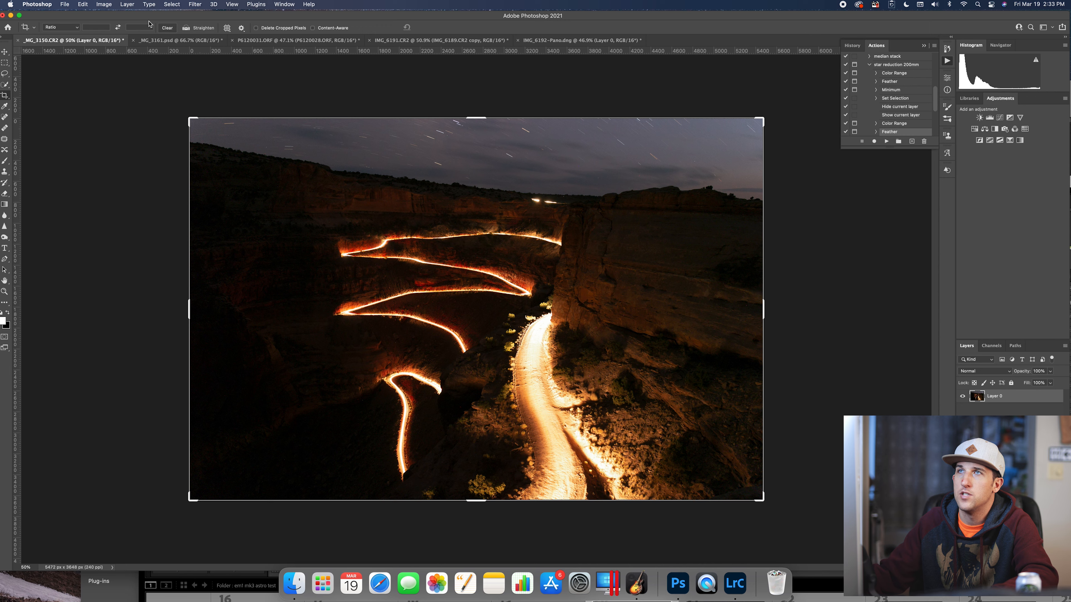
left_click_drag(481, 118, 483, 81)
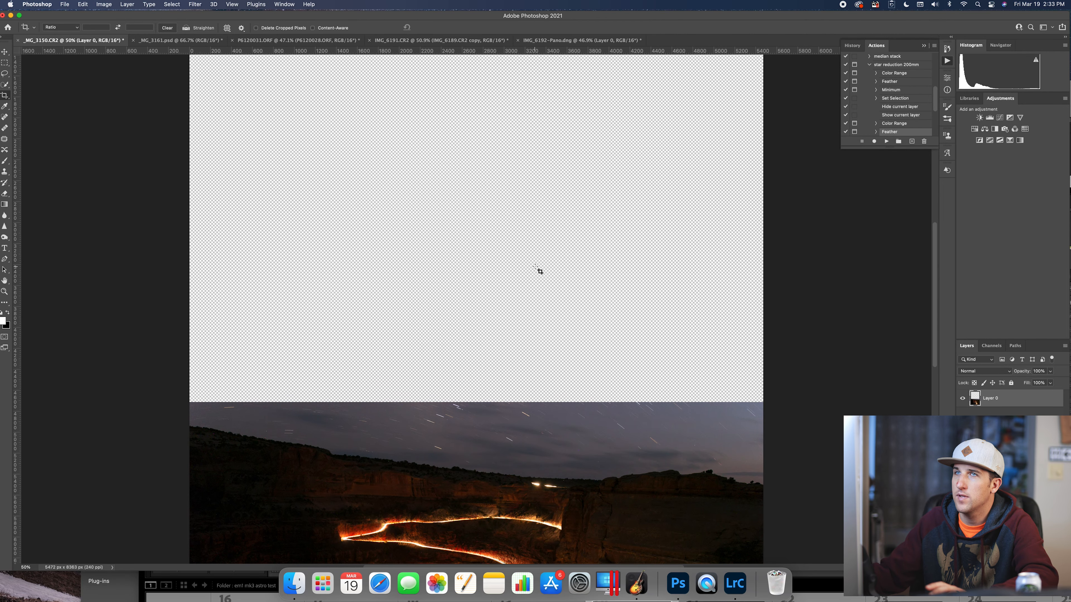
left_click(4, 291)
right_click(263, 283)
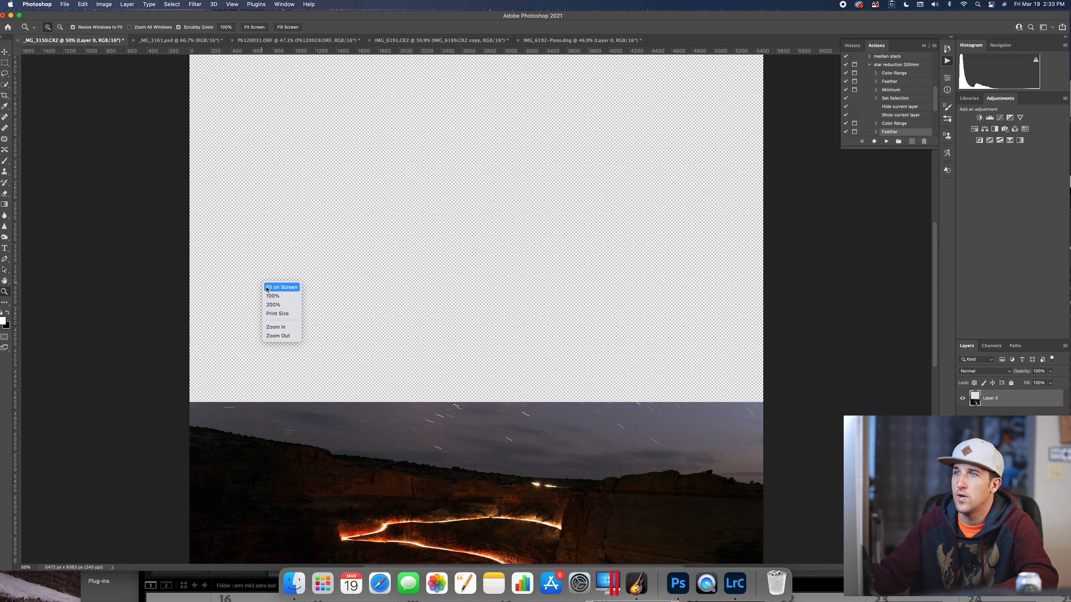
left_click(282, 287)
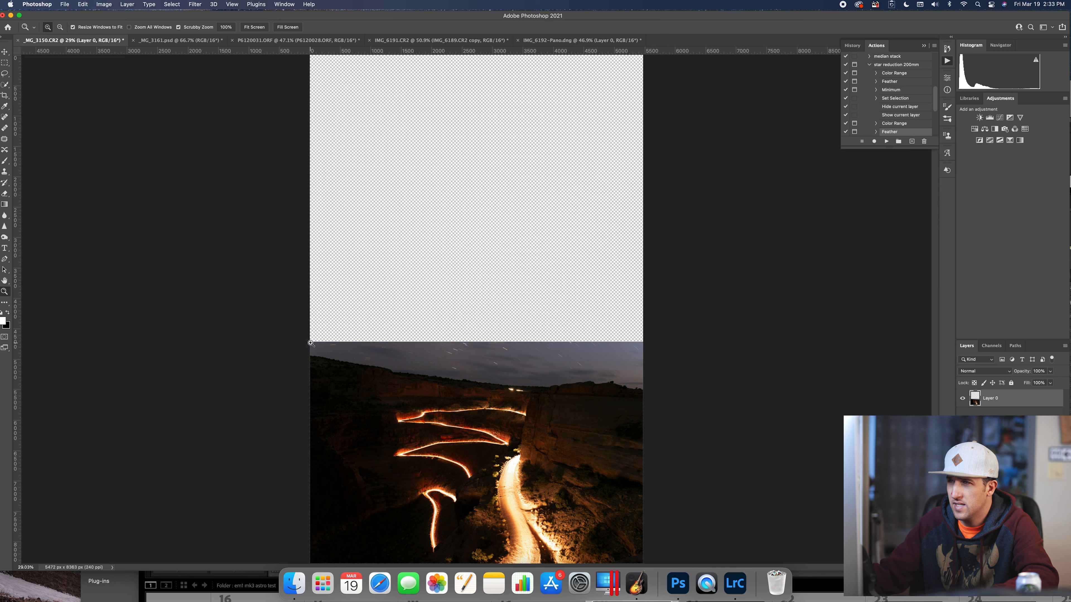
- Select the whole strip of sky above the canyon horizon with the Quick Selection tool
left_click(546, 366)
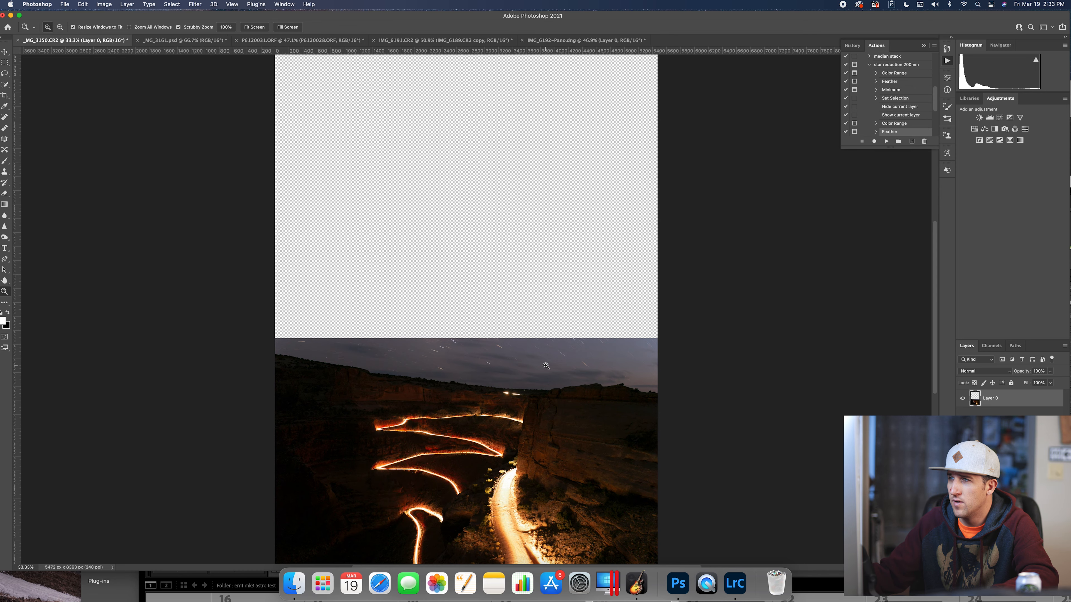
left_click(543, 366)
left_click(489, 370)
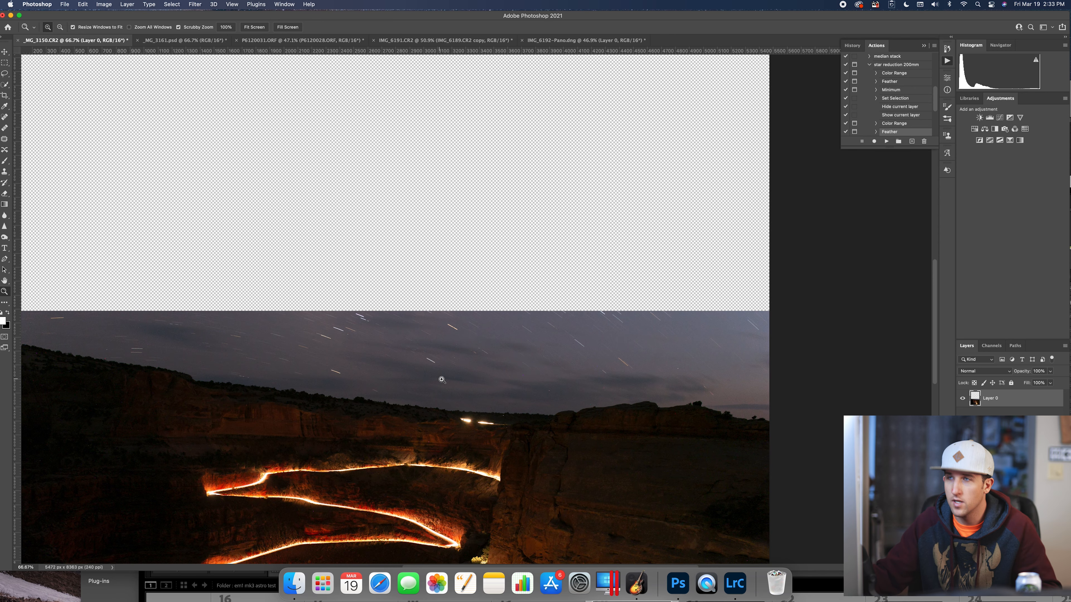
left_click_drag(371, 376, 487, 376)
key("h")
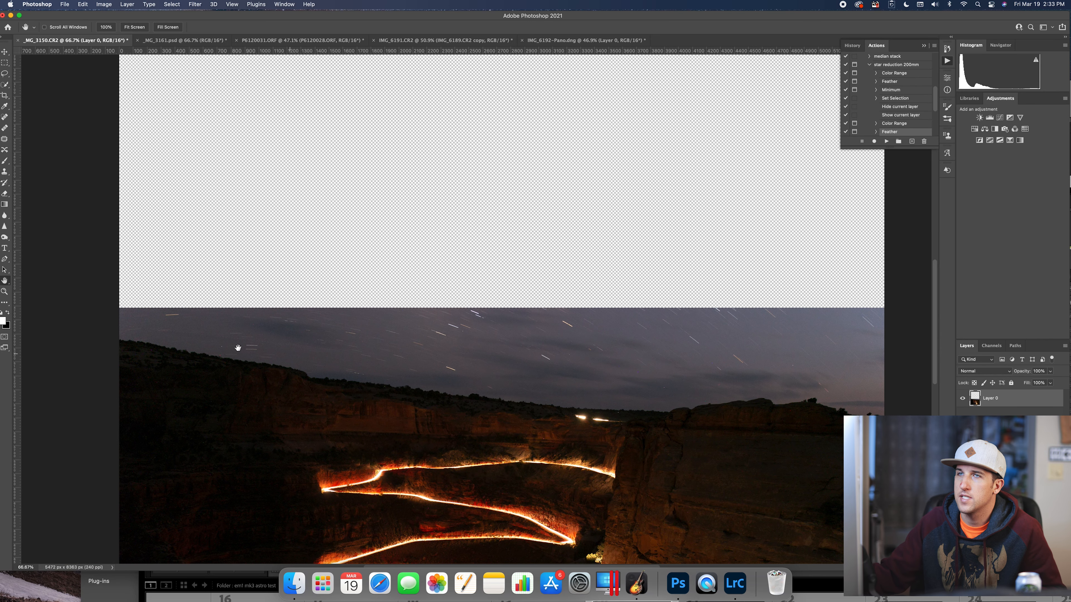
left_click(7, 88)
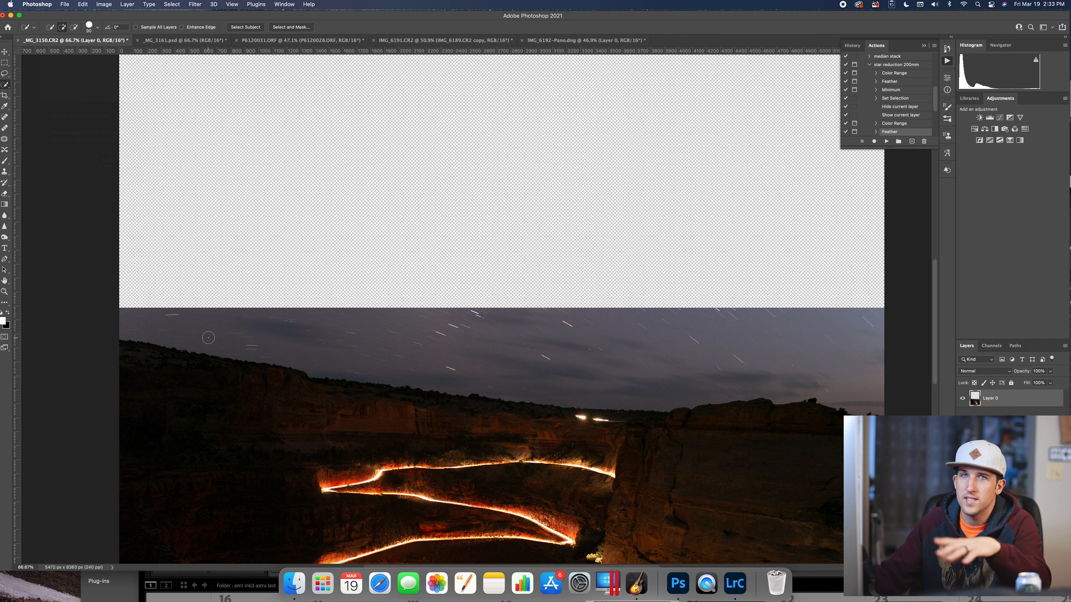
scroll(204, 337, "left", 2)
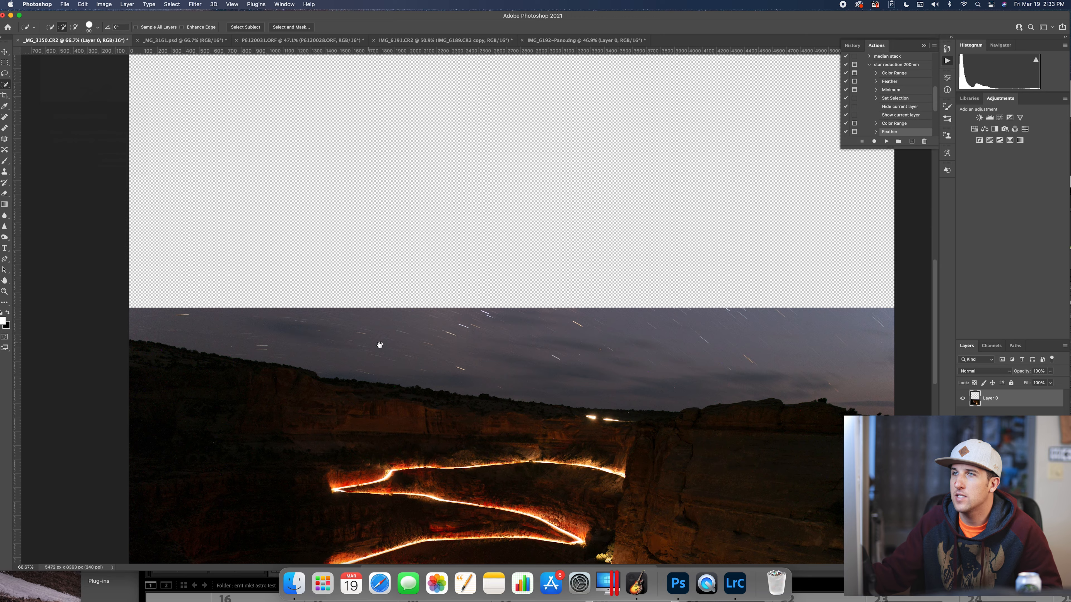
left_click_drag(378, 345, 271, 302)
scroll(271, 303, "left", 6)
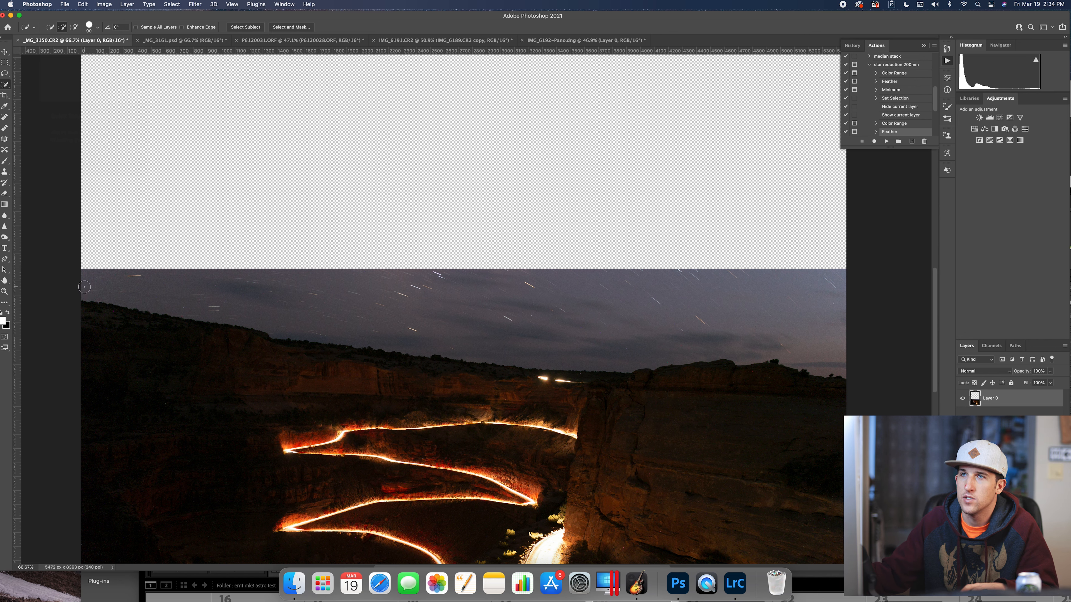
mouse_move(100, 291)
left_mouse_down()
mouse_move(394, 311)
mouse_move(448, 327)
left_mouse_up()
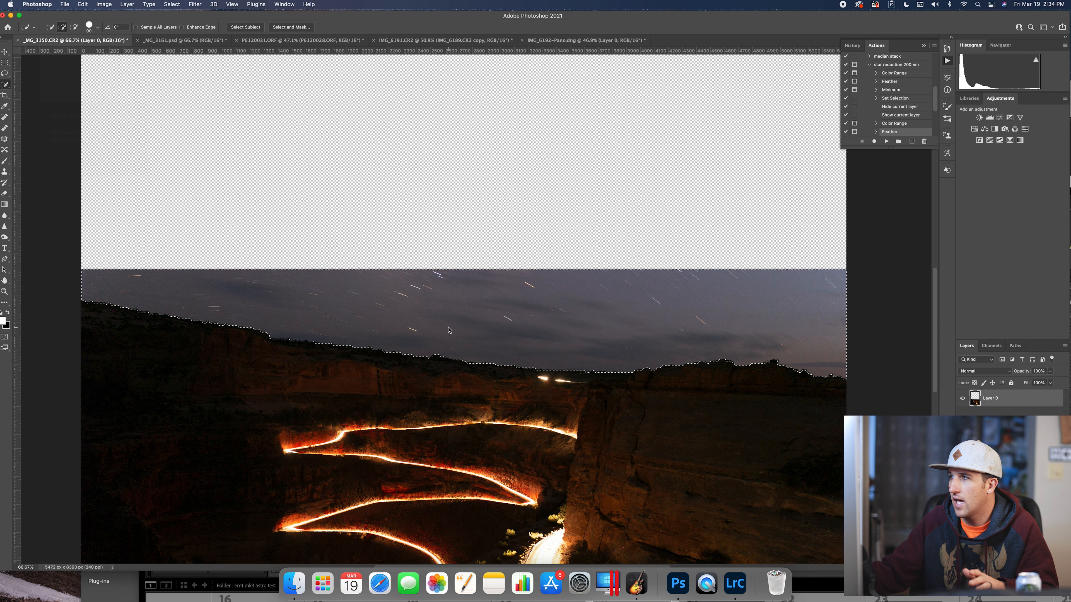
- Examine the sky selection's edge at 400% along the entire horizon, checking how it follows the ridge and bushes
left_click(5, 292)
left_click(125, 307)
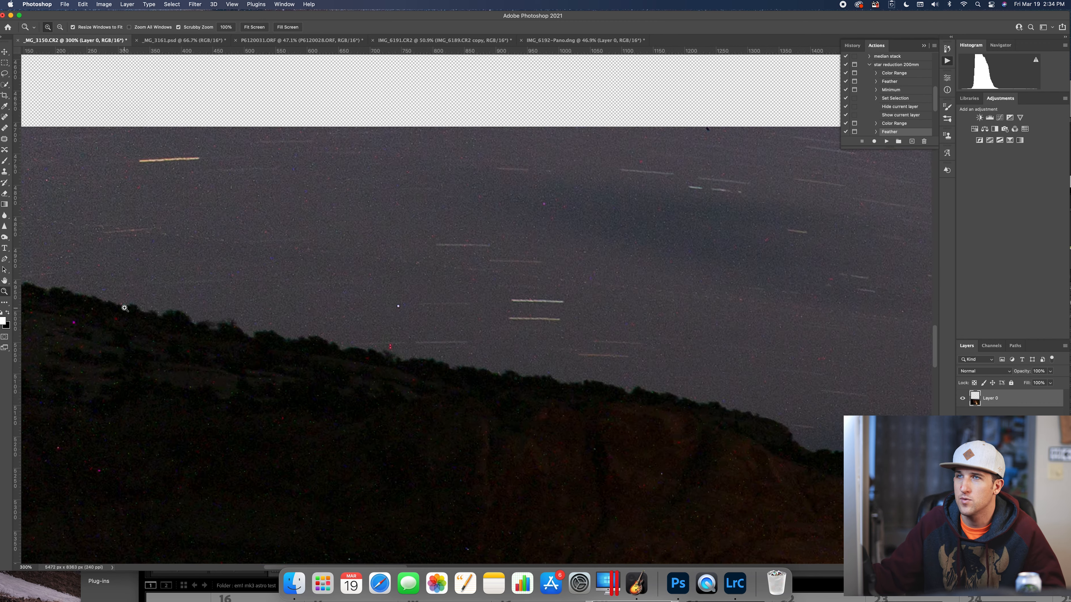
left_click(120, 350)
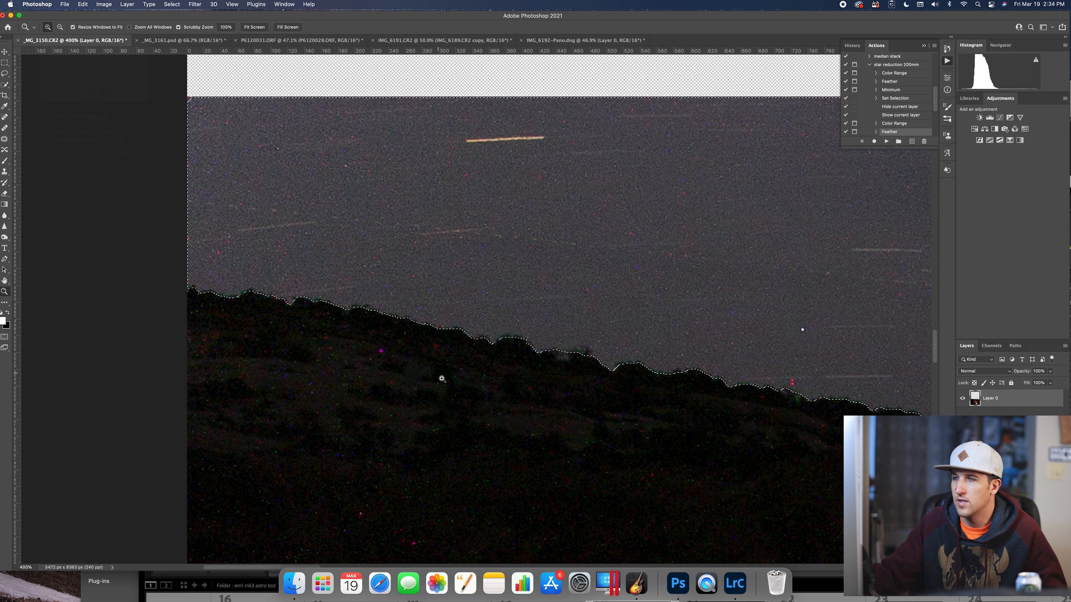
scroll(473, 390, "down", 5)
scroll(474, 390, "right", 10)
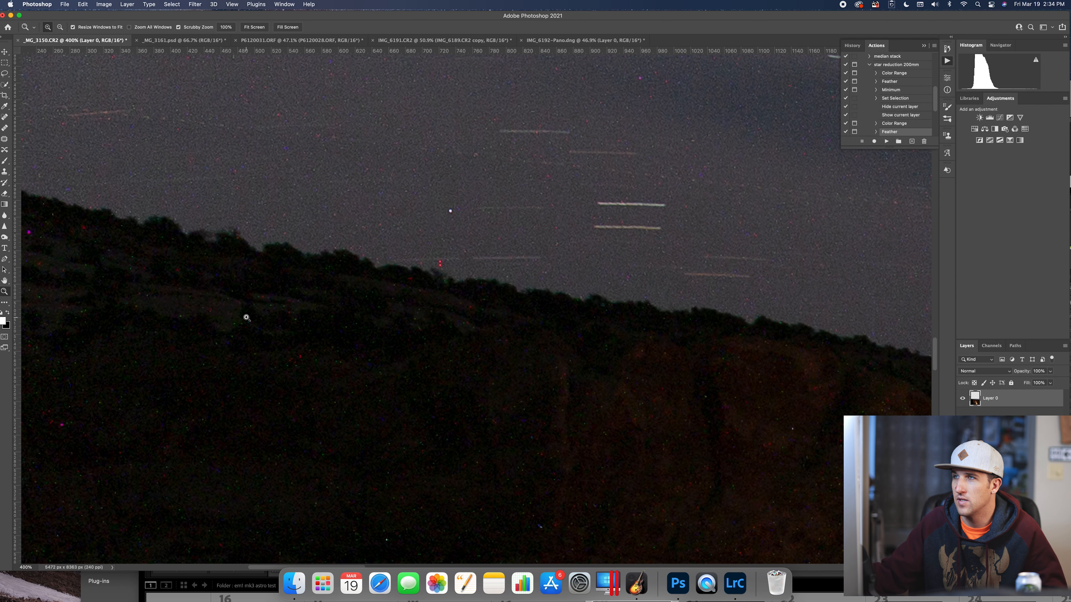
scroll(515, 355, "right", 2)
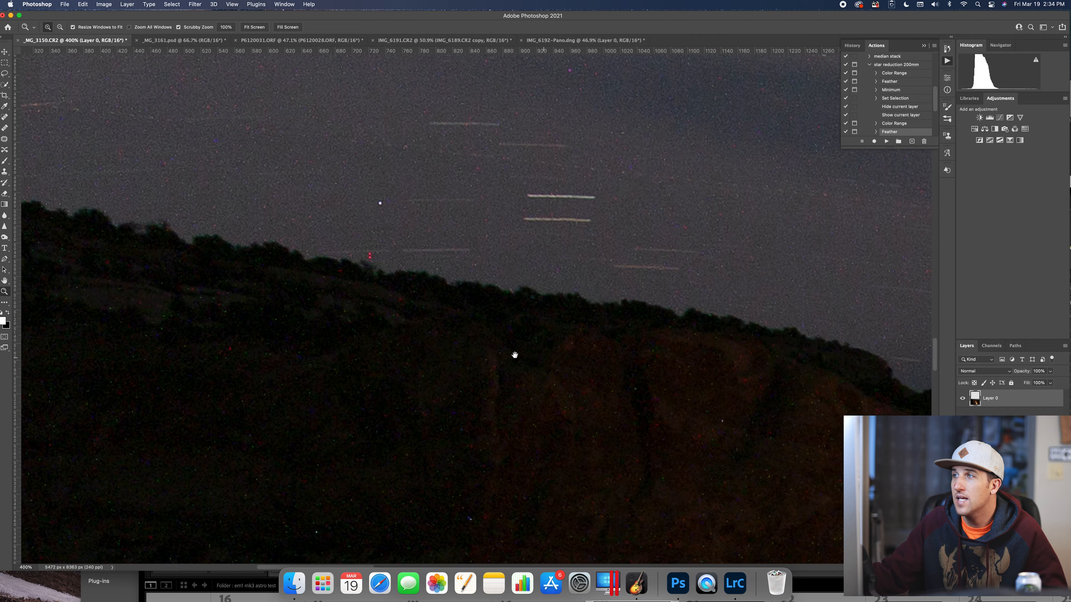
left_click_drag(515, 355, 174, 320)
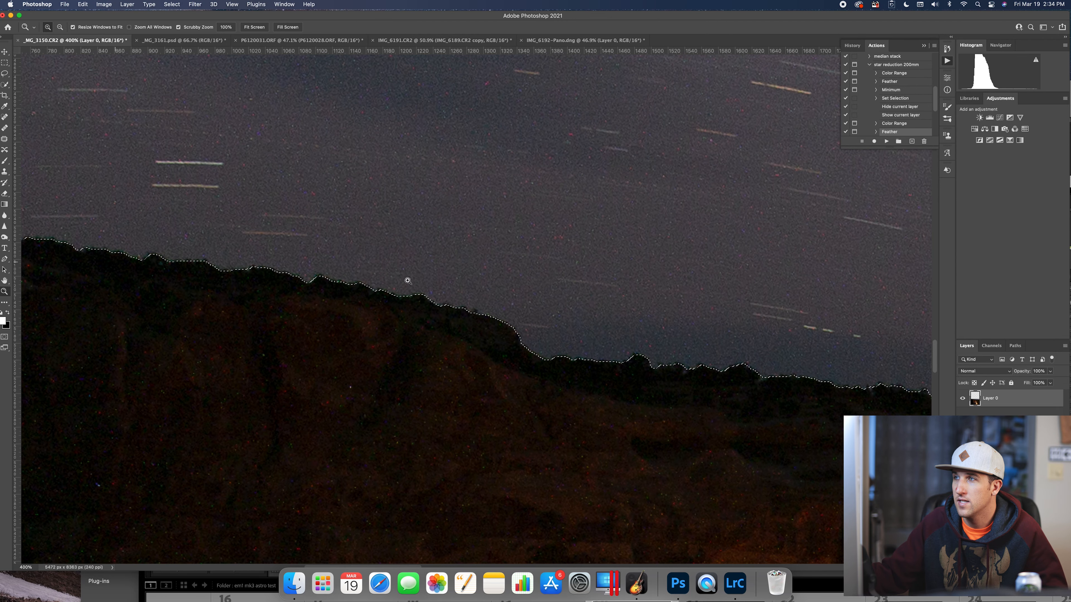
scroll(461, 359, "right", 10)
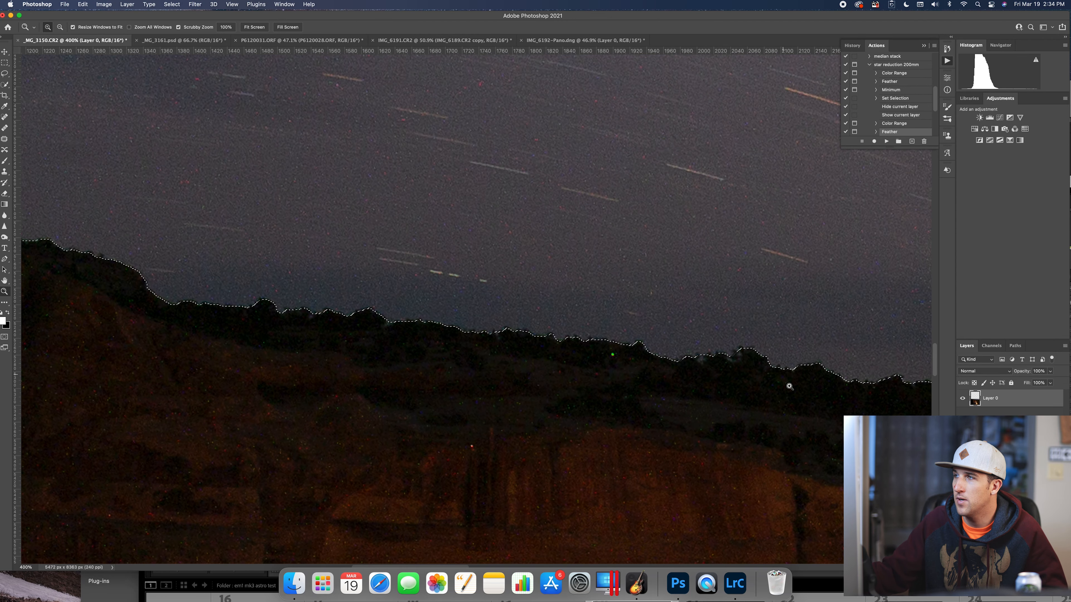
left_click_drag(789, 386, 299, 330)
left_click_drag(646, 364, 191, 327)
left_click_drag(622, 365, 217, 314)
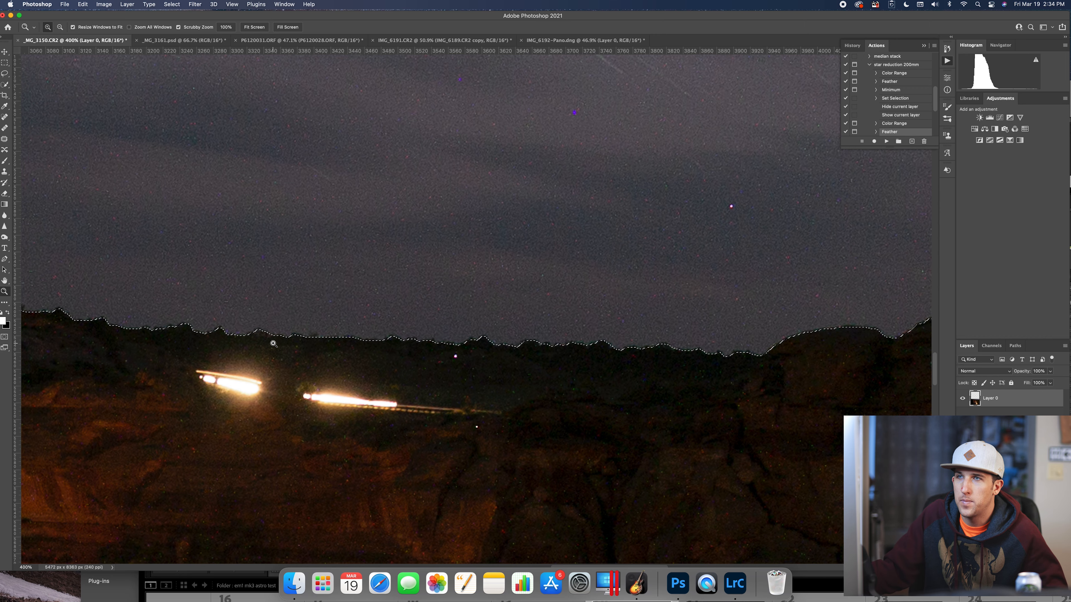
left_click_drag(142, 326, 583, 382)
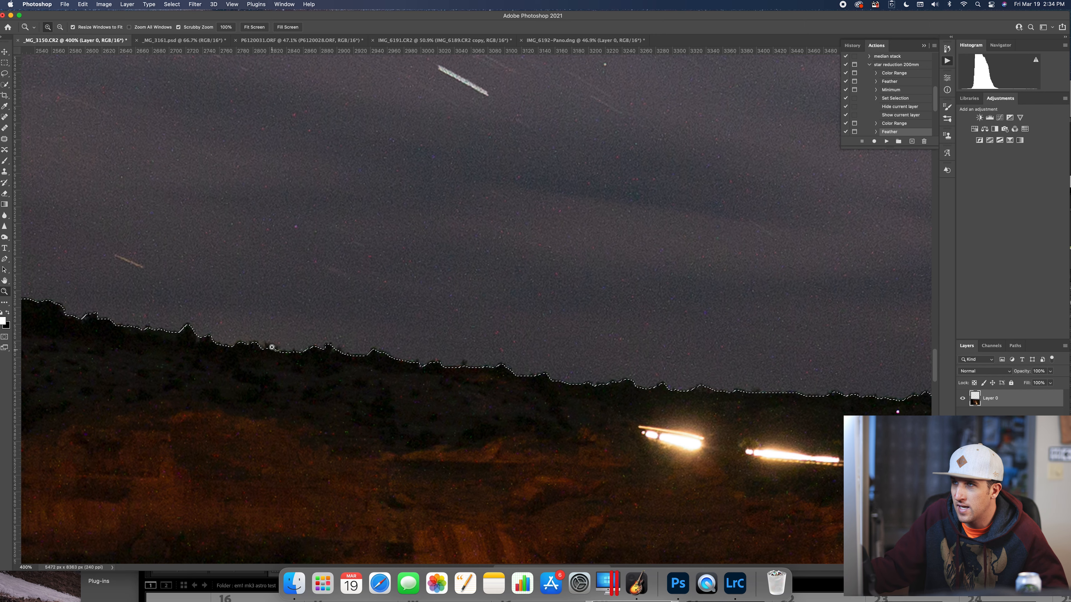
scroll(899, 337, "right", 10)
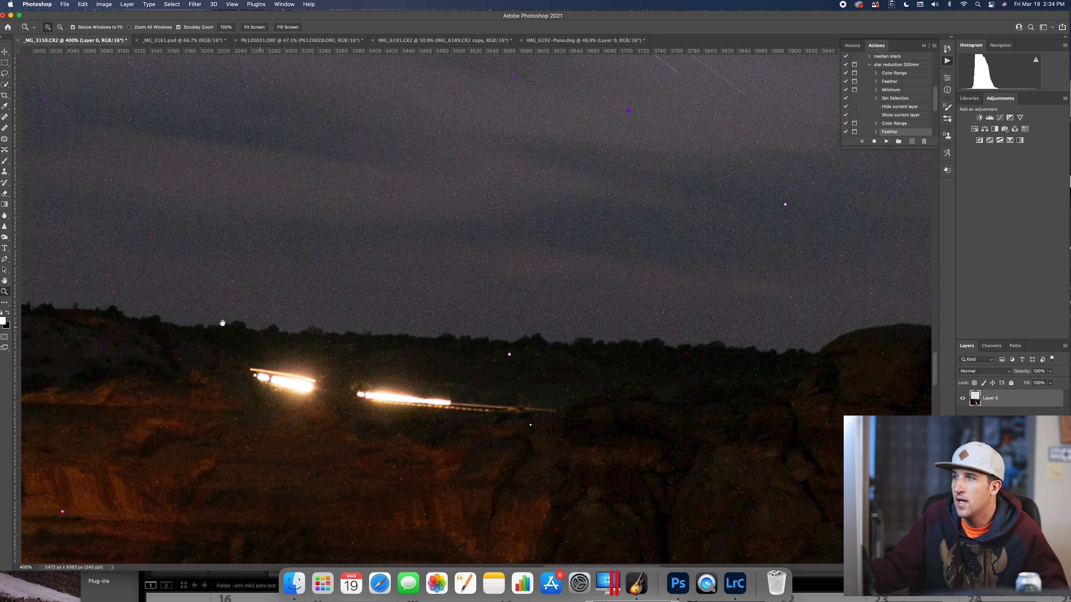
left_click_drag(900, 337, 328, 325)
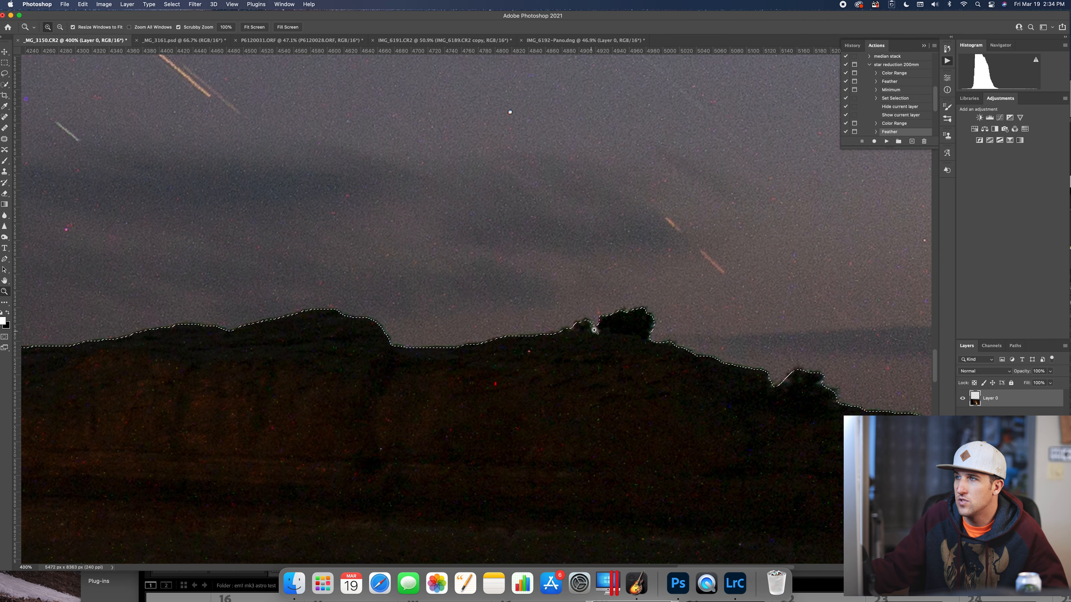
left_click_drag(662, 333, 401, 287)
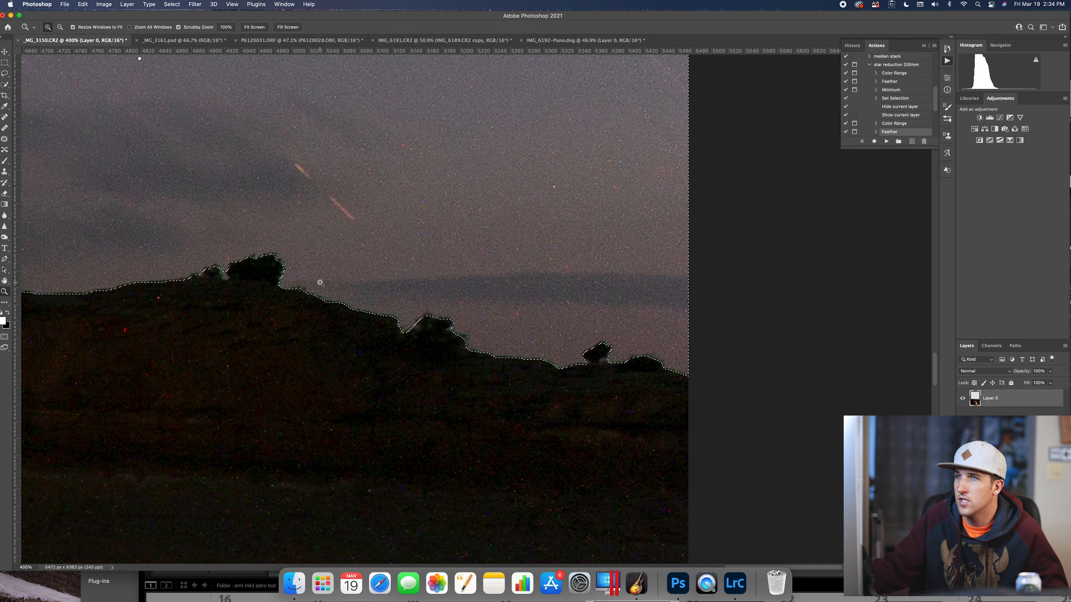
left_click_drag(230, 271, 425, 333)
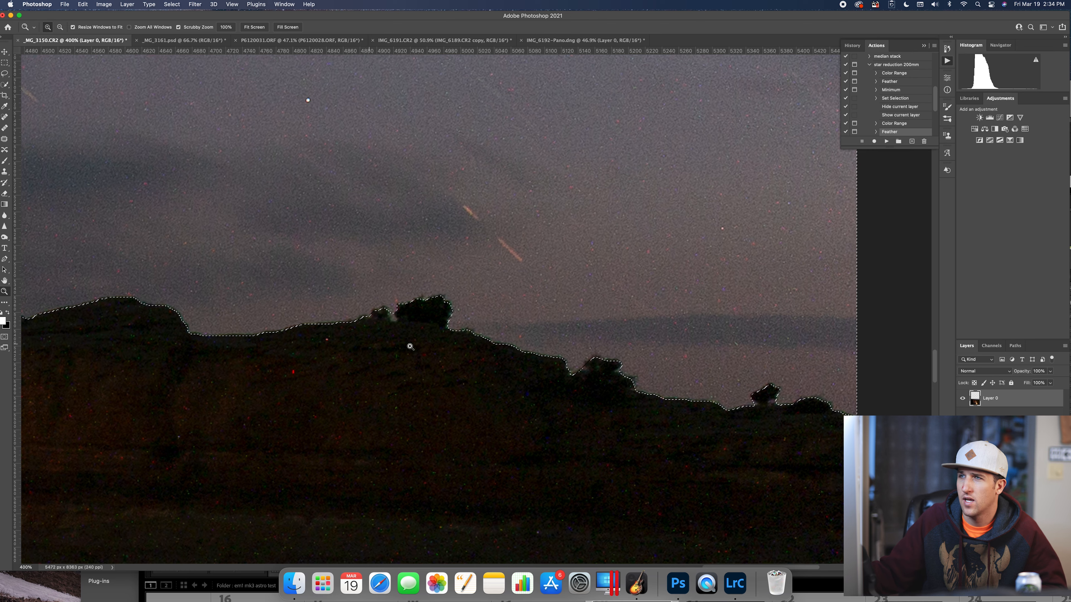
- Refine the sky selection around the bushes on the right-hand ridge using a smaller Quick Selection brush, subtracting any foreground
left_click(5, 85)
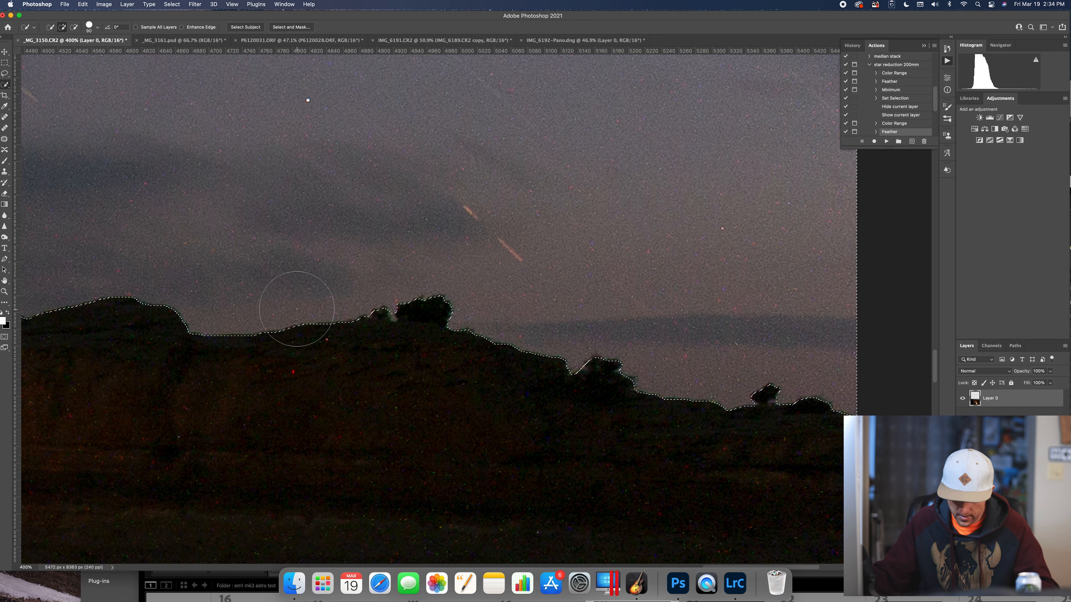
key("bracketleft")
key("bracketleft")
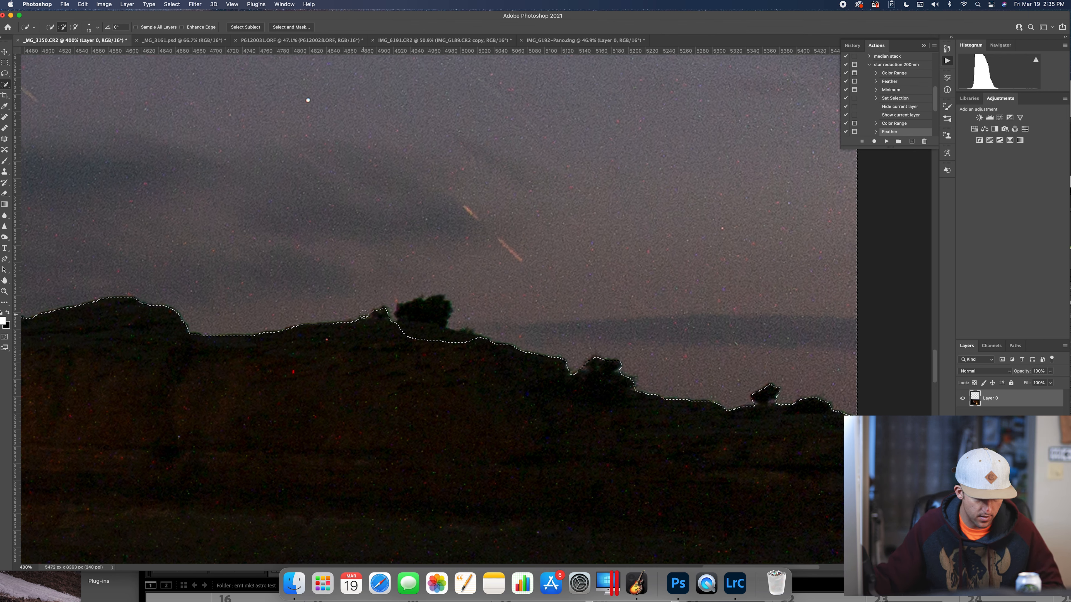
key("alt")
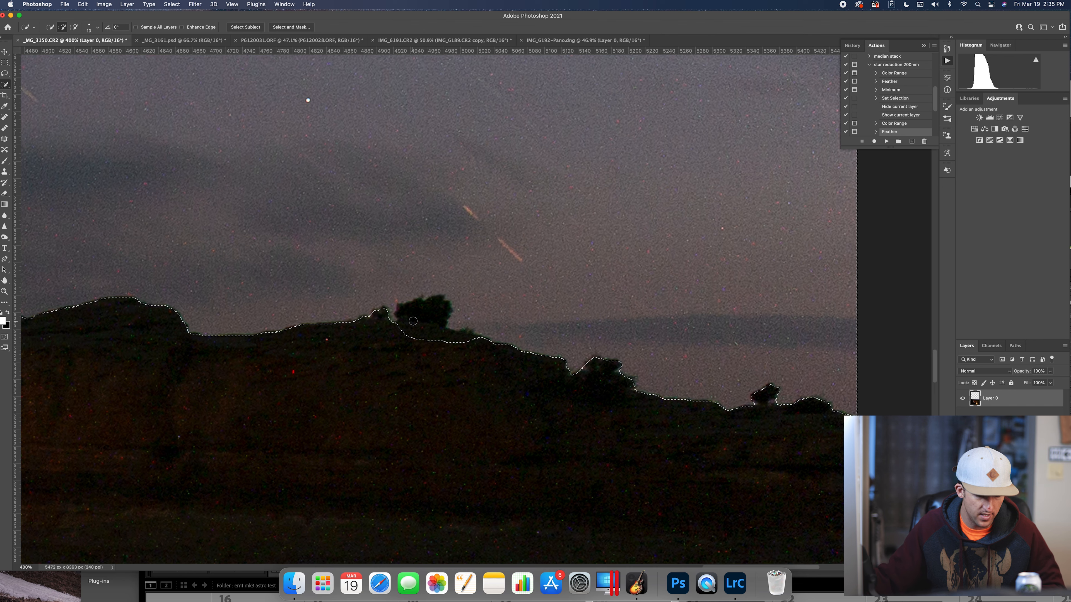
key("alt")
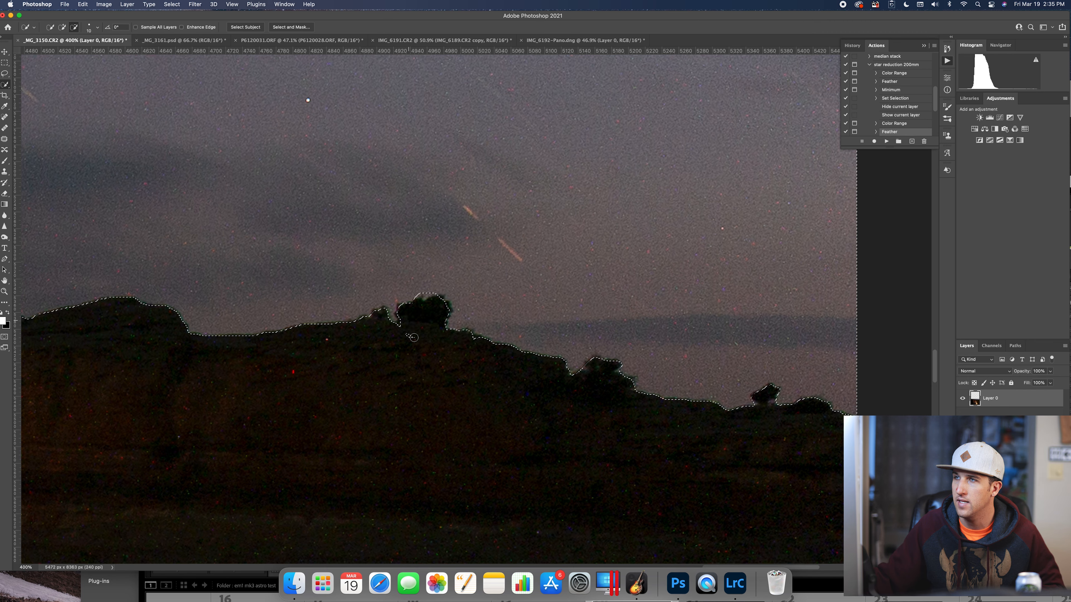
key("alt")
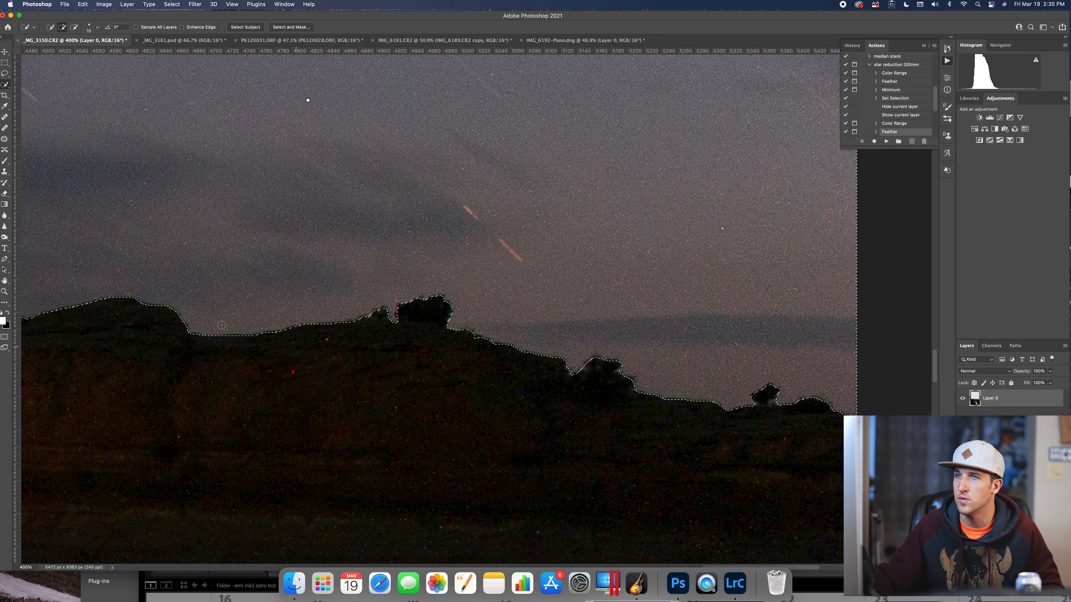
- Erase the selected sky above the canyon horizon with an enlarged Eraser brush and clear the selection
key("z")
right_click(107, 291)
left_click(109, 295)
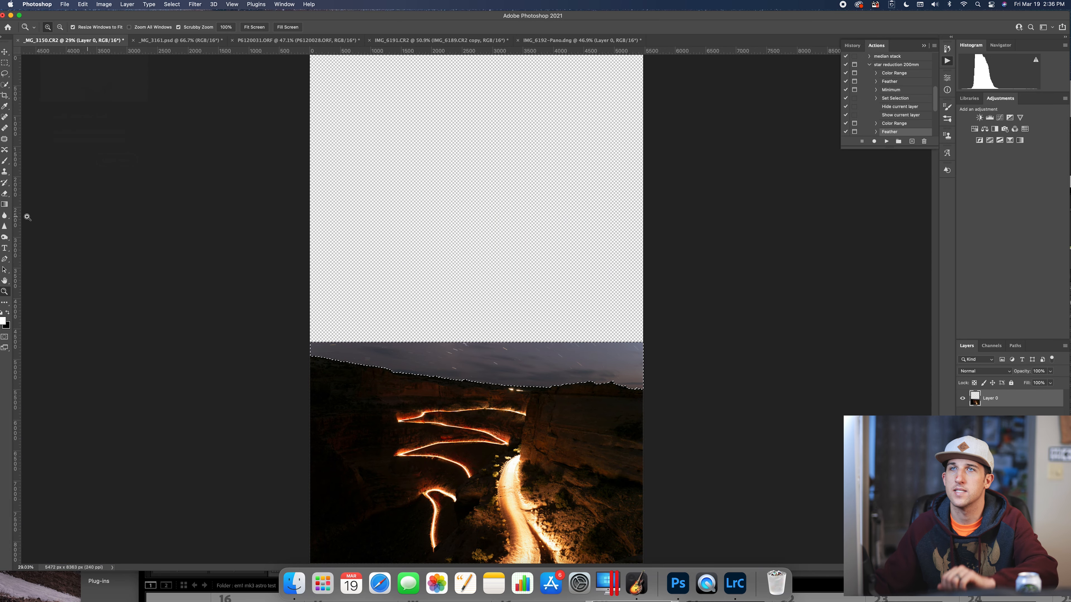
left_click(5, 194)
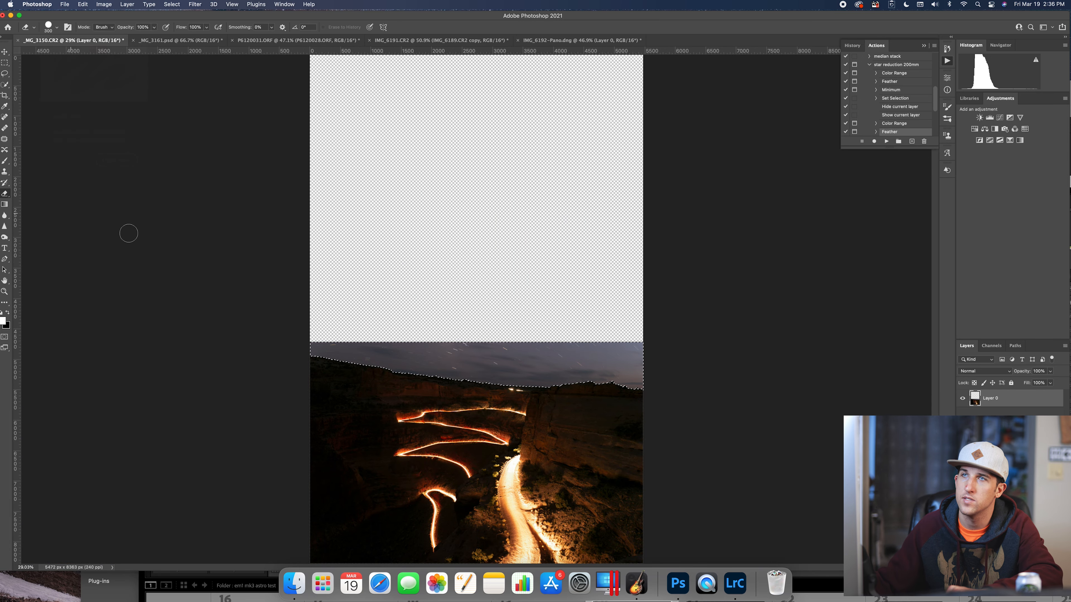
key("bracketright")
key("bracketright")
key("bracketright")
key("bracketright")
key("bracketright")
key("bracketright")
key("bracketright")
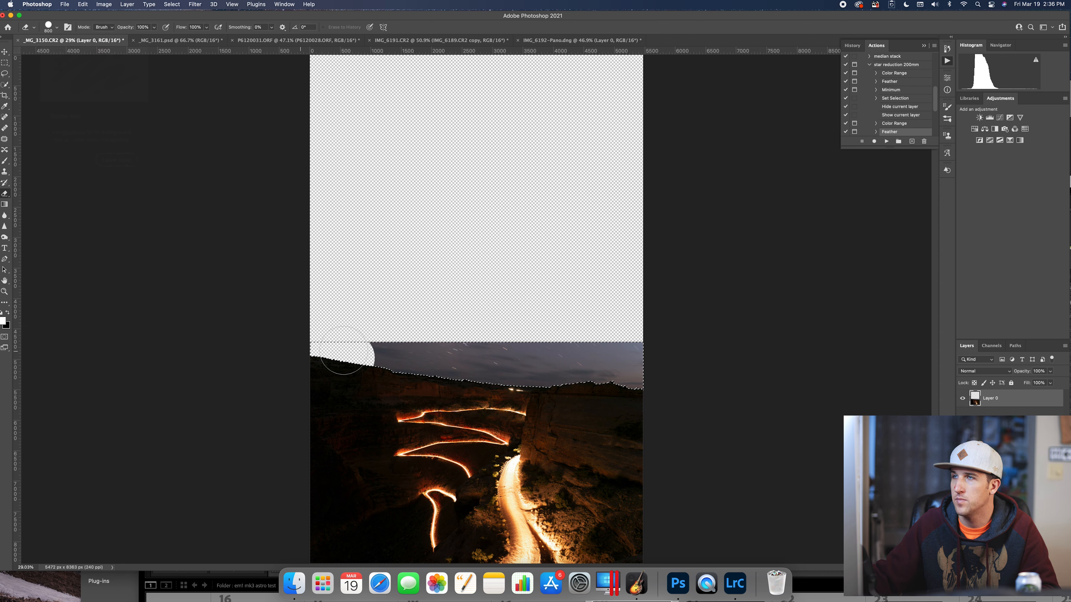
left_click_drag(289, 349, 632, 349)
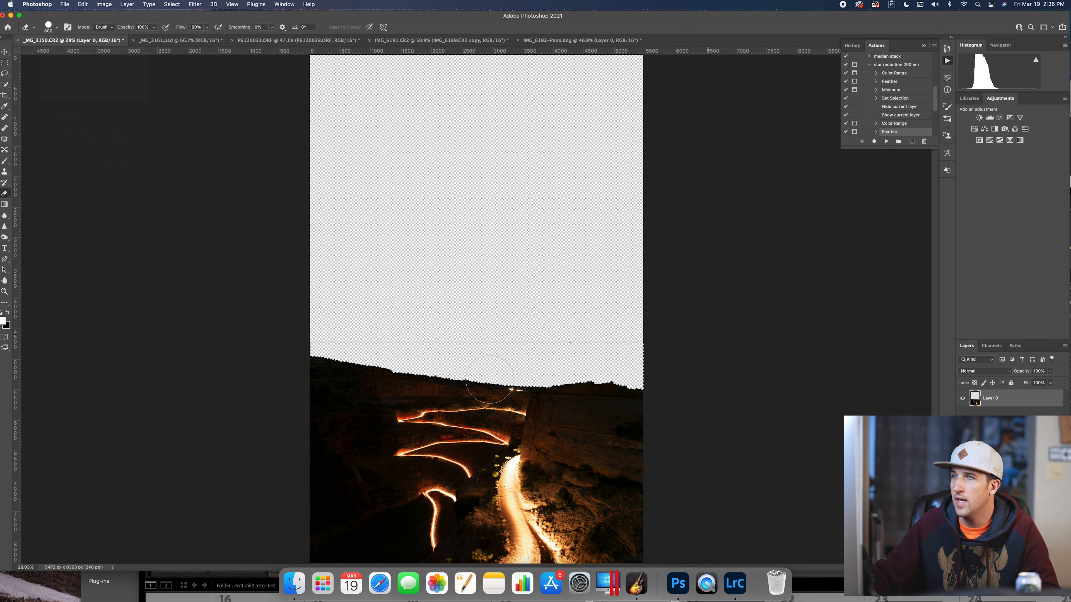
key("super+d")
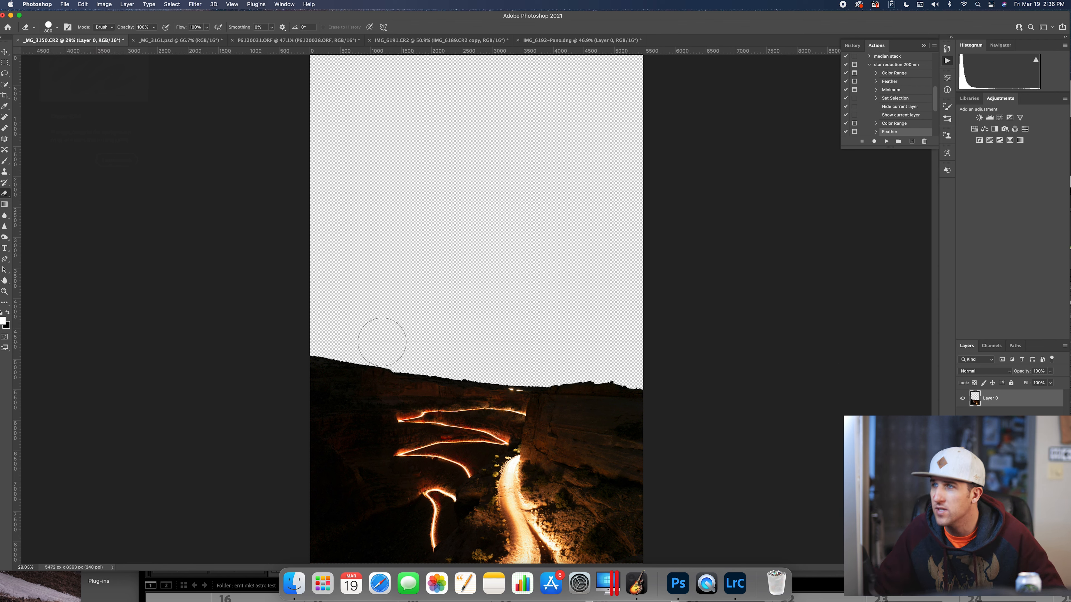
- Examine the canyon's cut-out horizon at 66.7% for leftover sky, and return to a view of the whole canvas
left_click(5, 292)
left_click(432, 346)
left_click(434, 347)
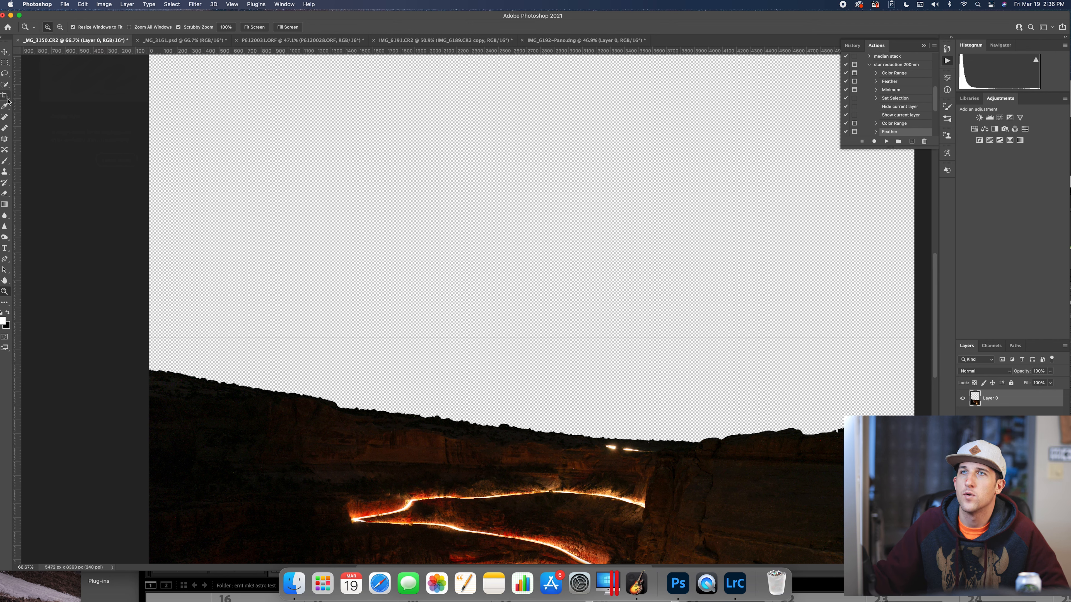
left_click(5, 172)
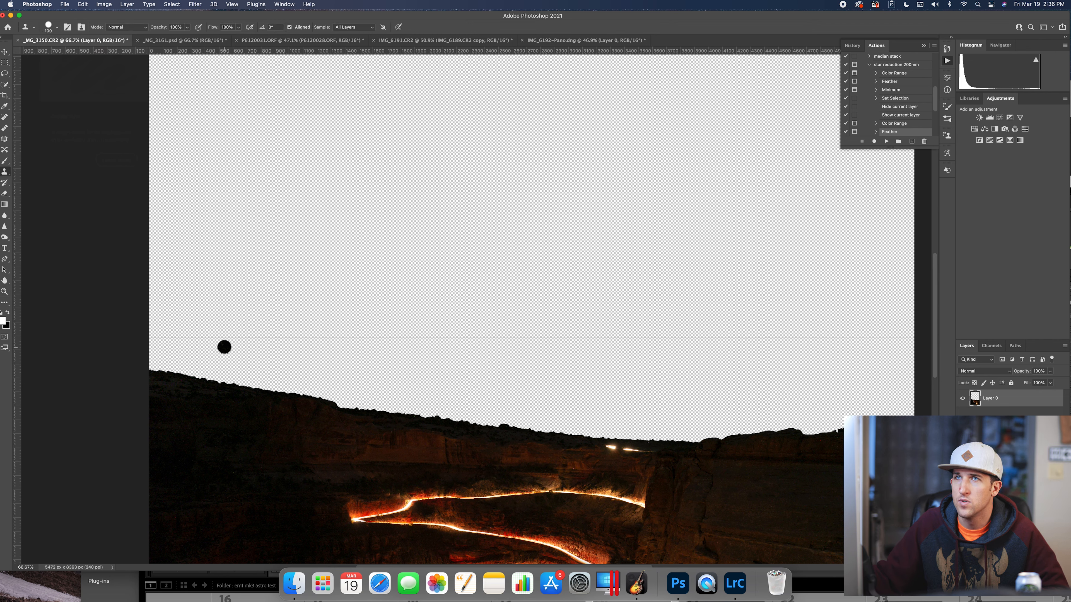
left_click(4, 193)
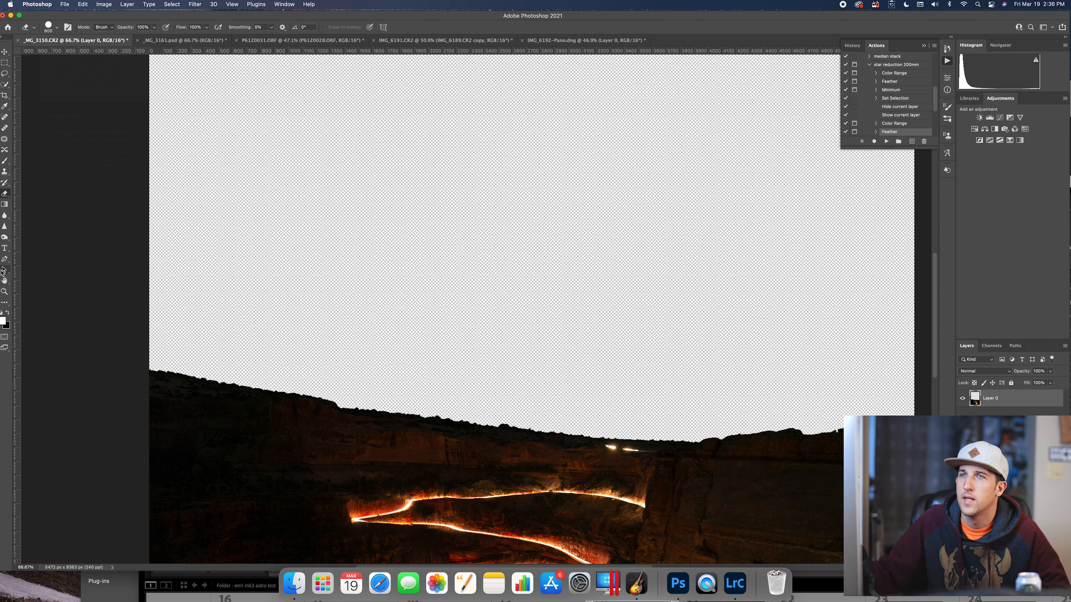
left_click(4, 291)
right_click(214, 269)
left_click(224, 275)
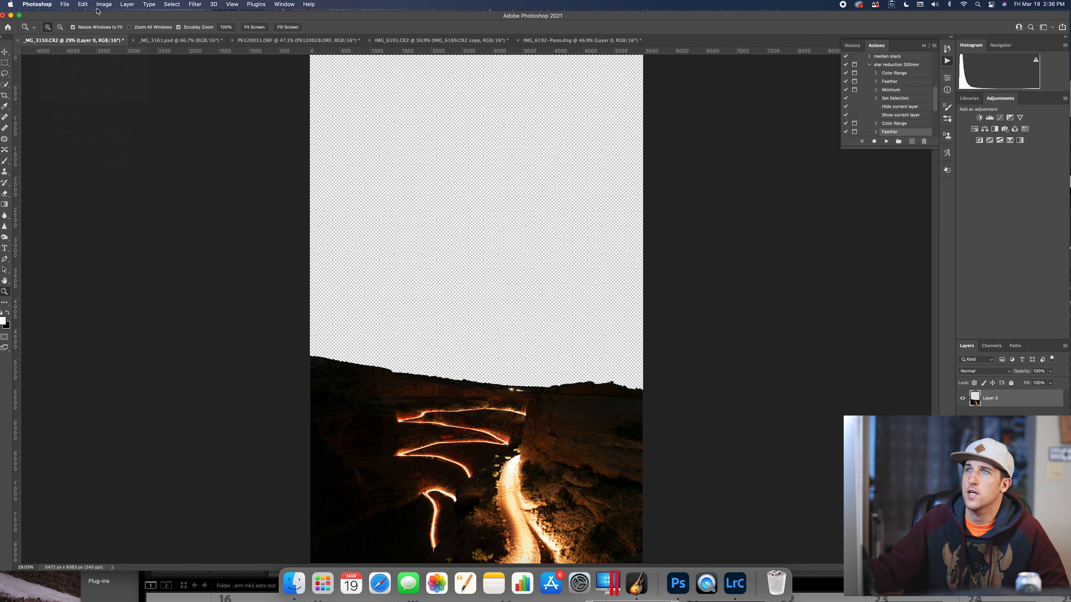
- Copy the Milky Way image from _MG_3161.psd into the canyon document and place its layer beneath the canyon layer
left_click(149, 41)
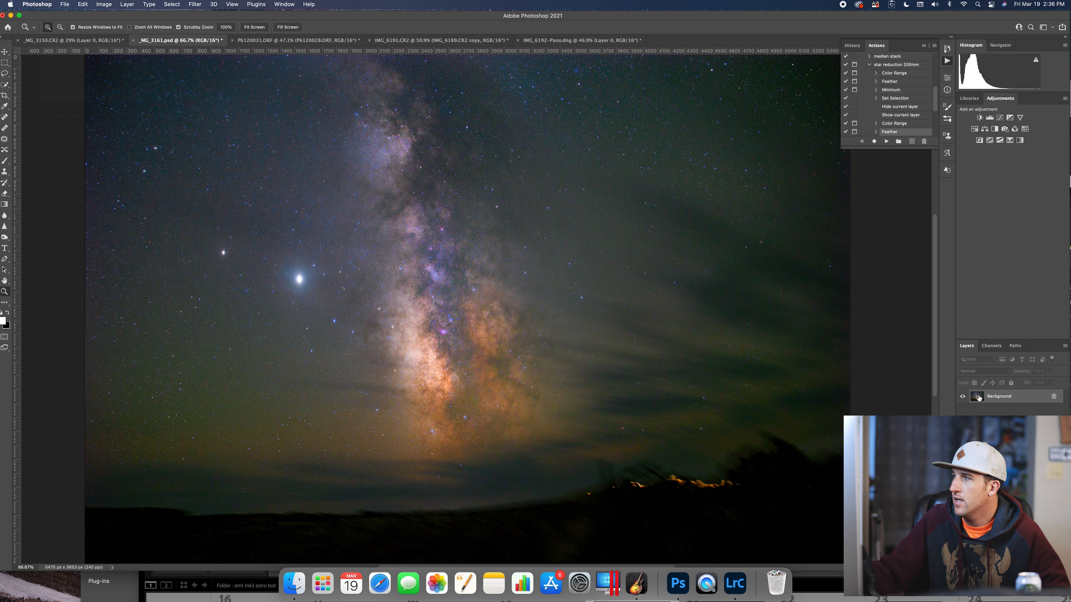
left_click_drag(979, 399, 437, 242)
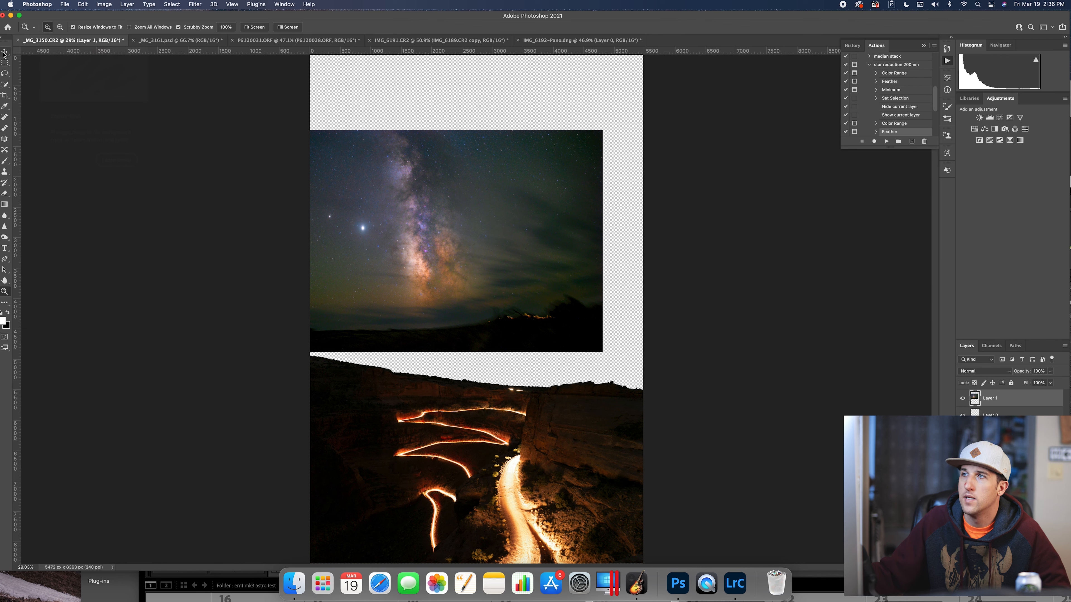
left_click_drag(991, 398, 991, 422)
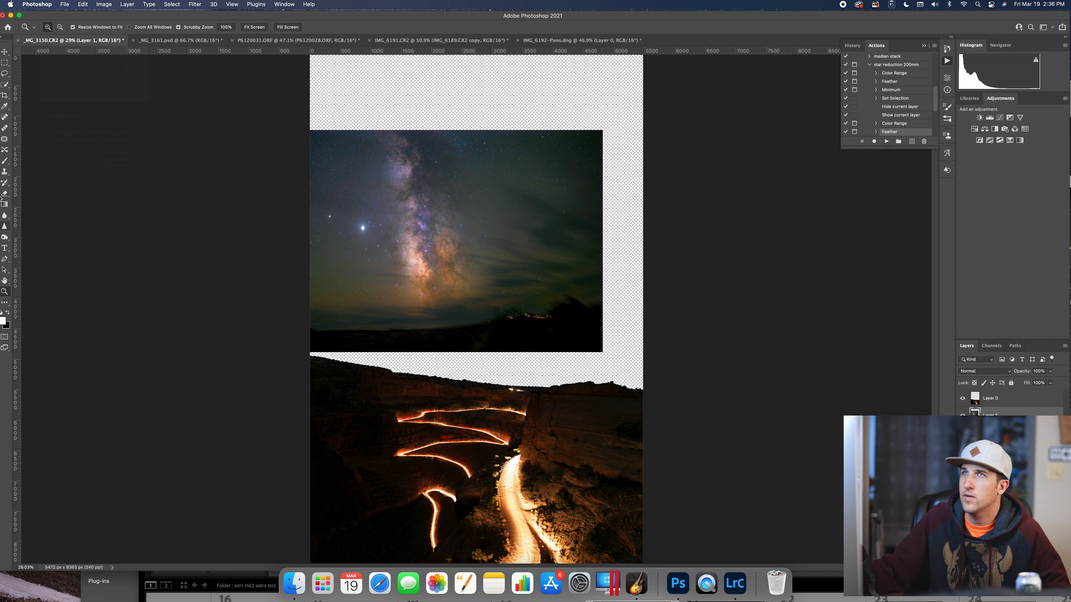
- Position the Milky Way layer across the canvas width behind the canyon horizon and crop off the empty area above, making the canvas about 5472 x 6155 px
left_click(5, 52)
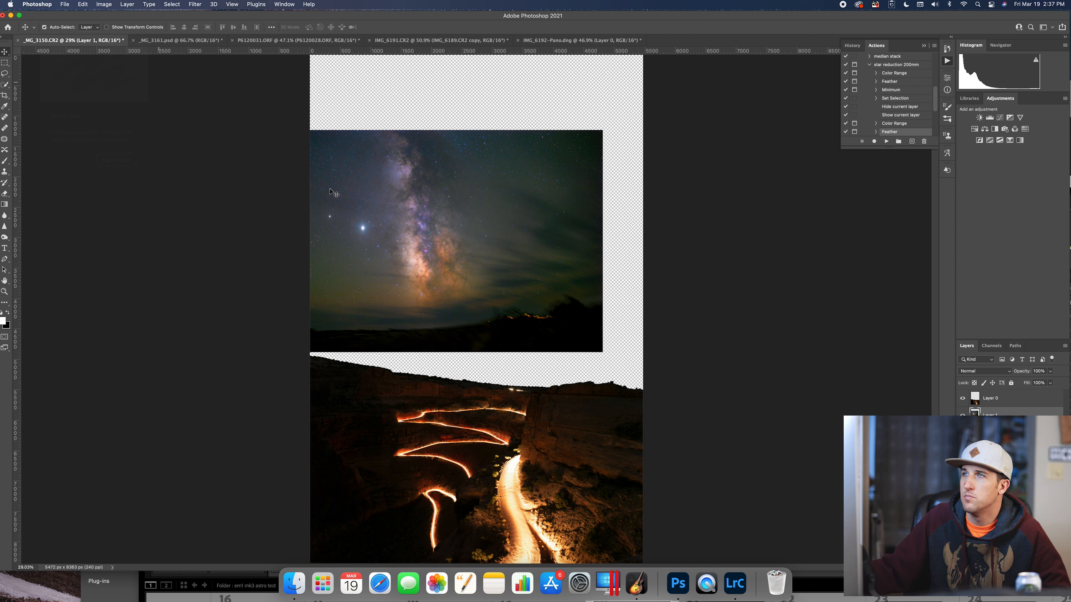
left_click_drag(369, 227, 413, 255)
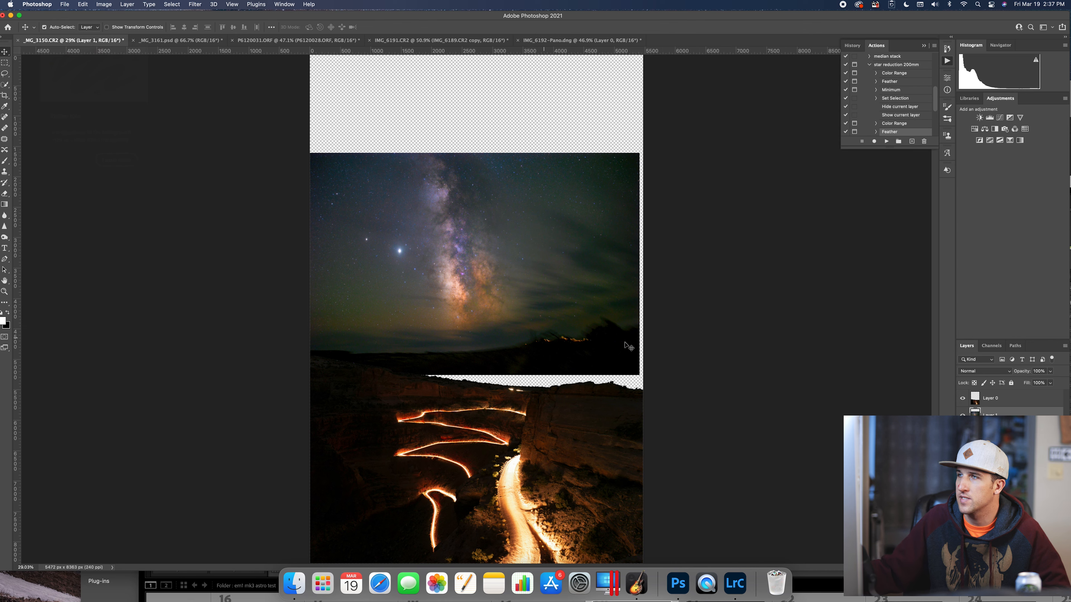
left_click_drag(429, 212, 435, 179)
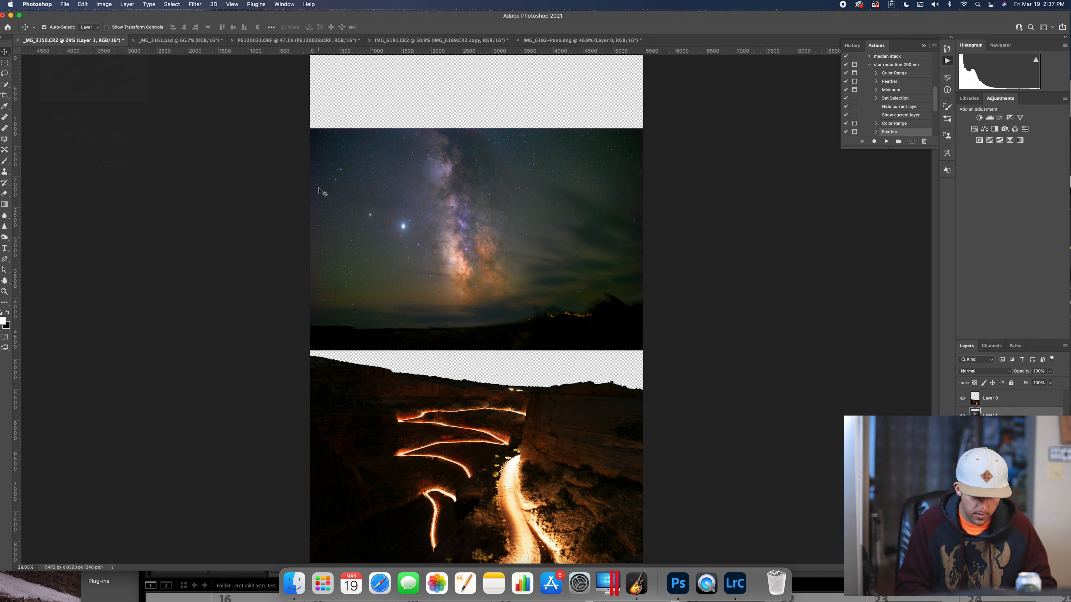
key("super+t")
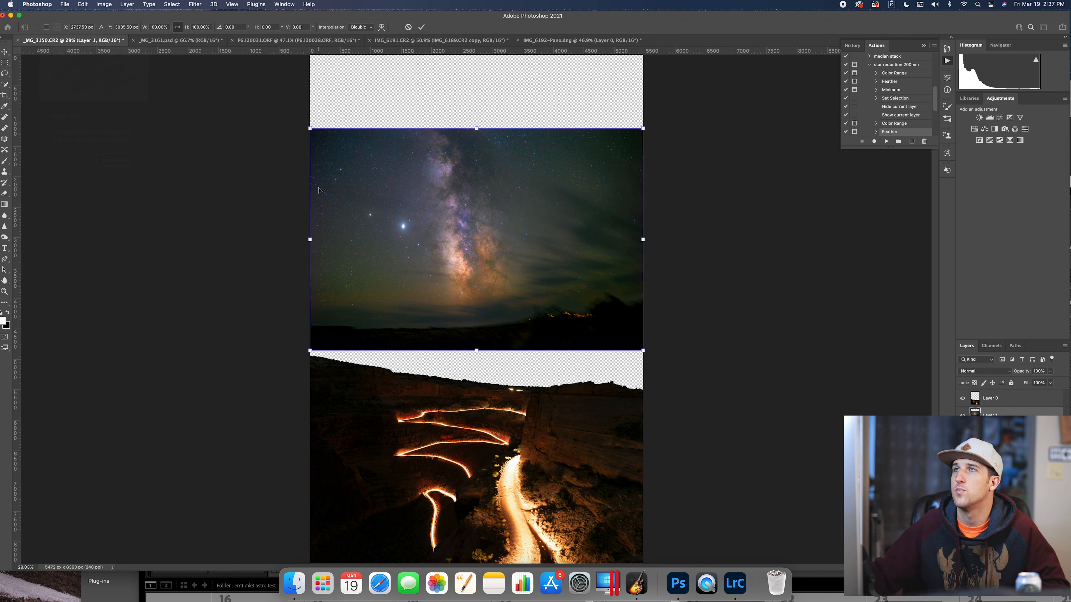
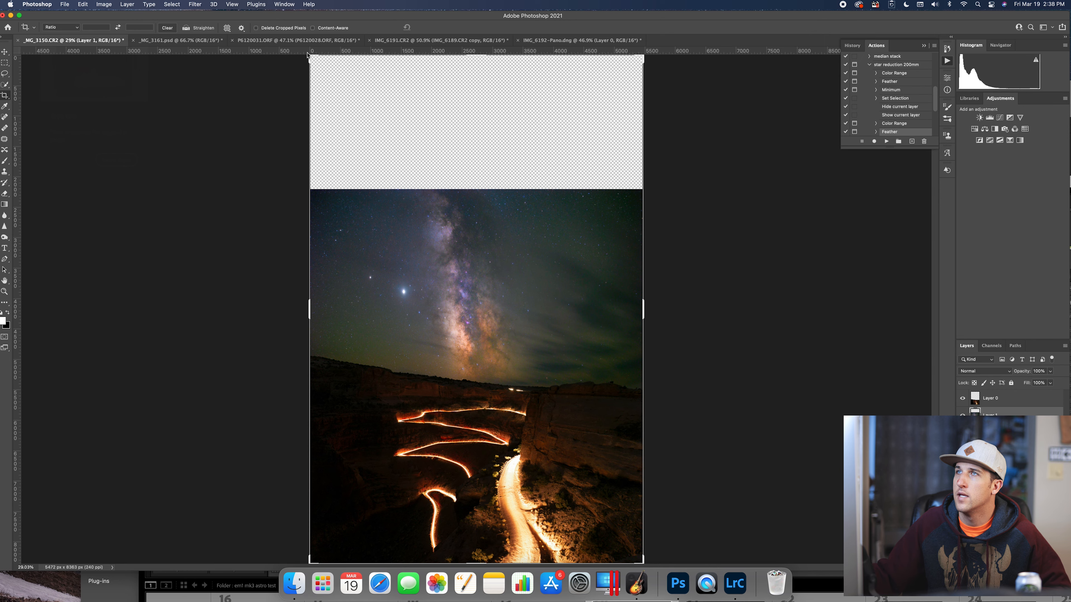
left_click_drag(310, 56, 312, 123)
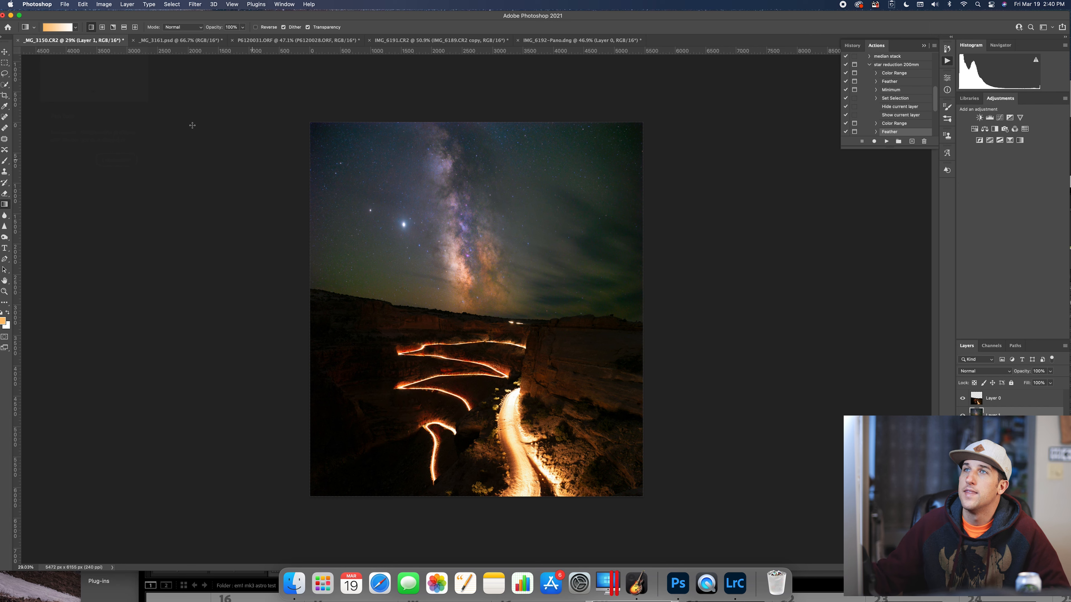
- Bring up the snowy mountain photo P6120031.ORF and switch to Lightroom Classic to view the edited Milky Way photo
left_click(171, 41)
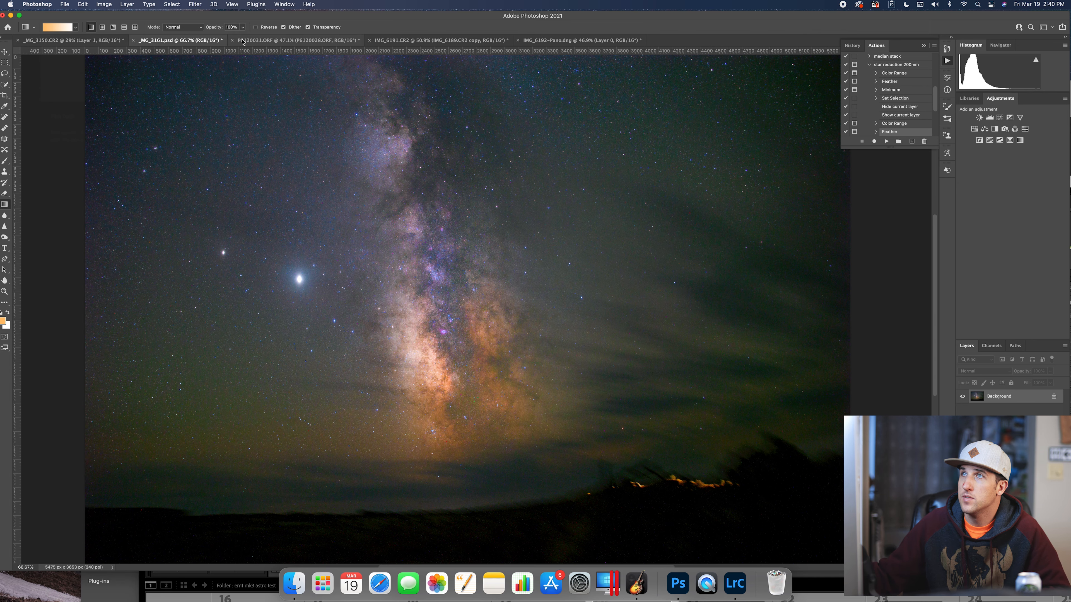
left_click(262, 41)
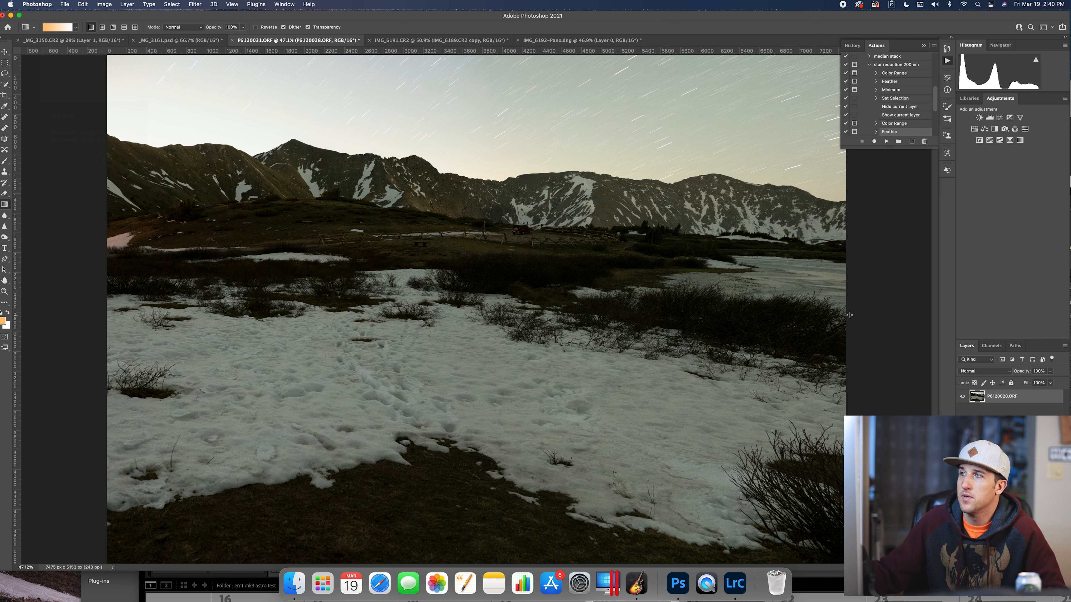
left_click(734, 584)
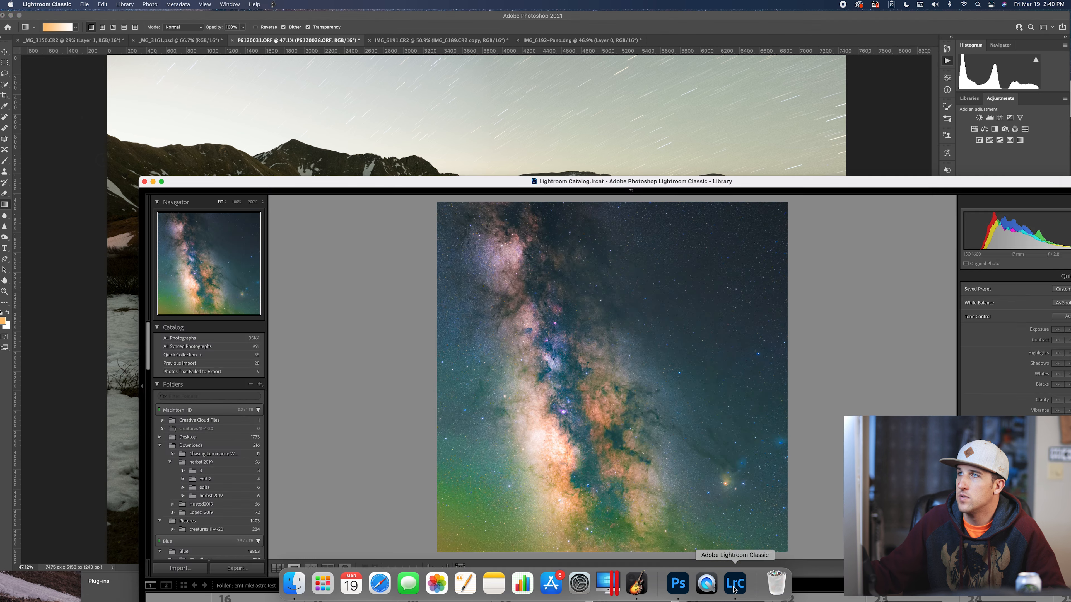
double_click(417, 181)
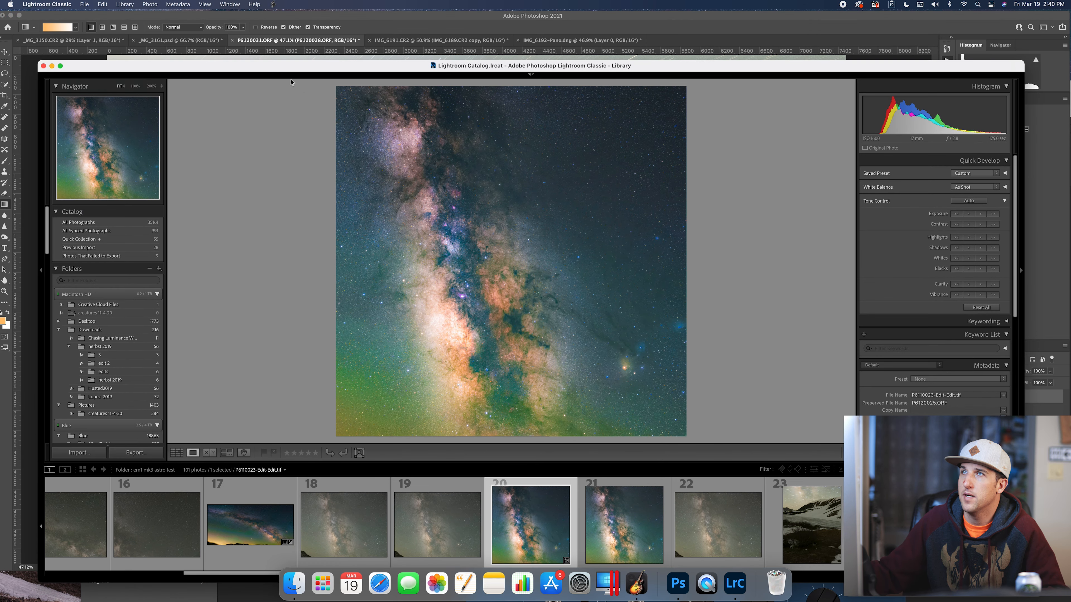
left_click_drag(275, 70, 495, 462)
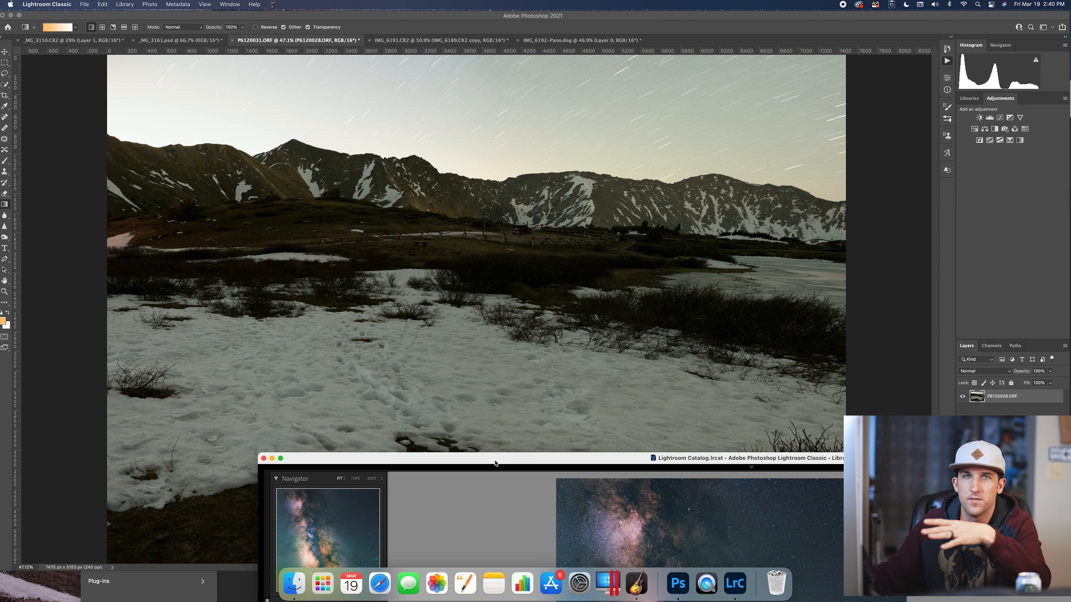
left_click_drag(495, 463, 297, 57)
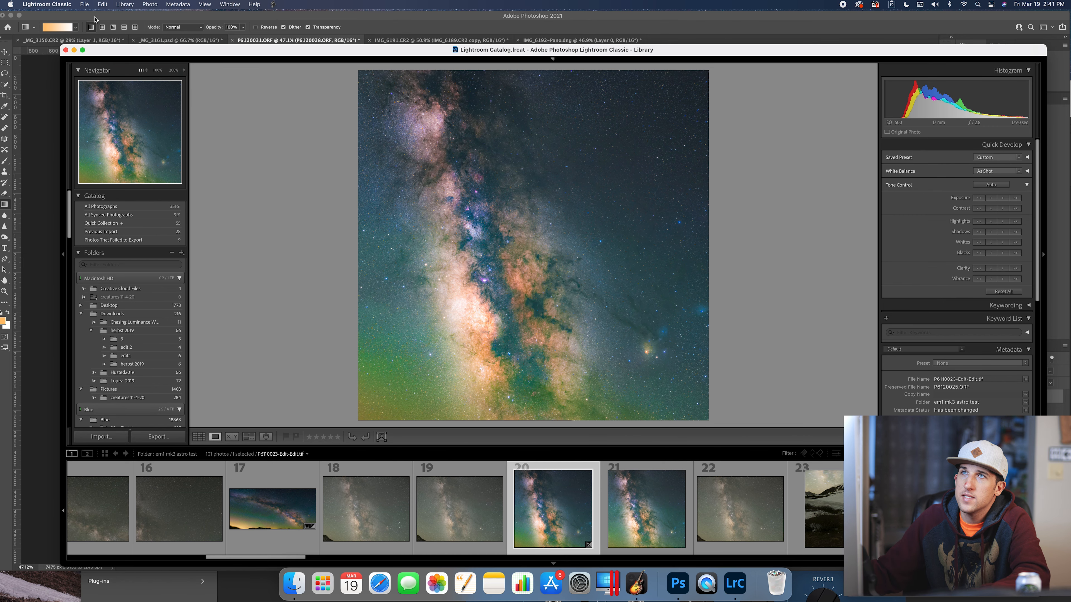
- Review the export location, file format and image sizing settings for the selected Milky Way photo, and return to Photoshop
left_click(85, 6)
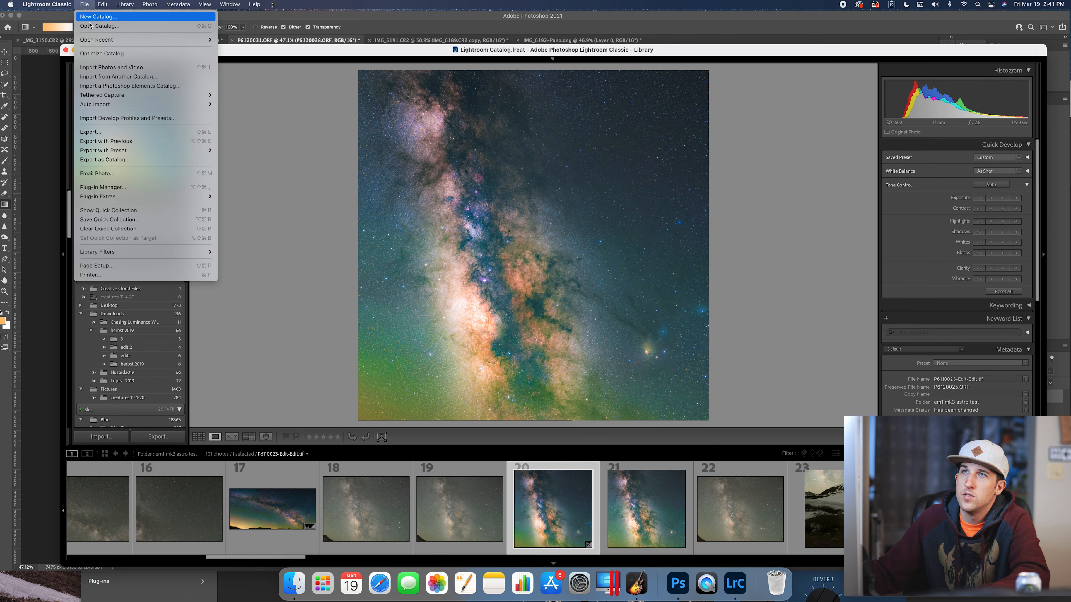
left_click(109, 130)
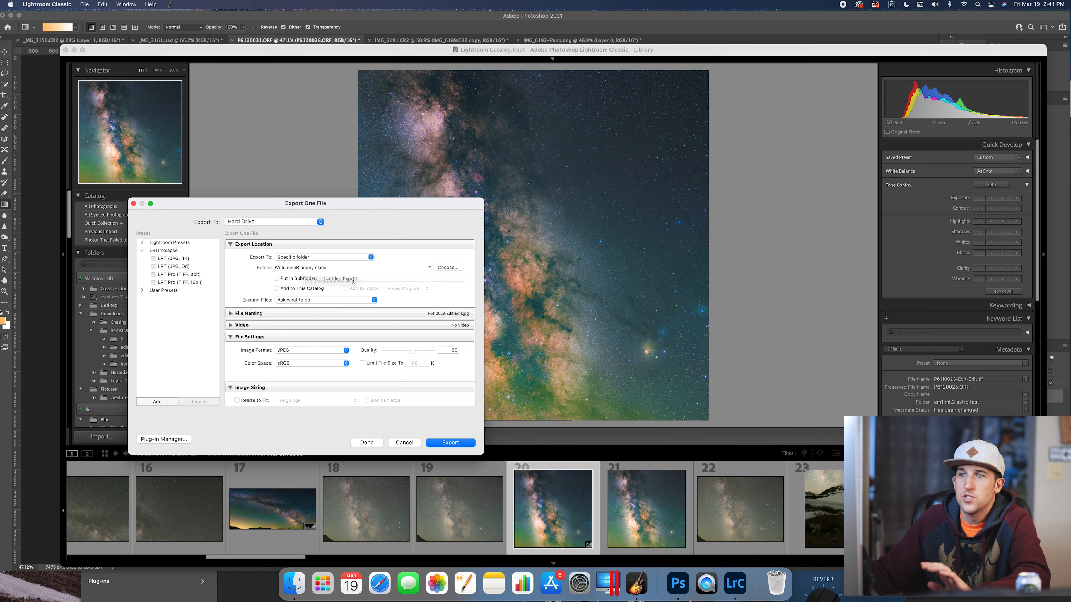
scroll(350, 312, "down", 5)
scroll(352, 339, "down", 4)
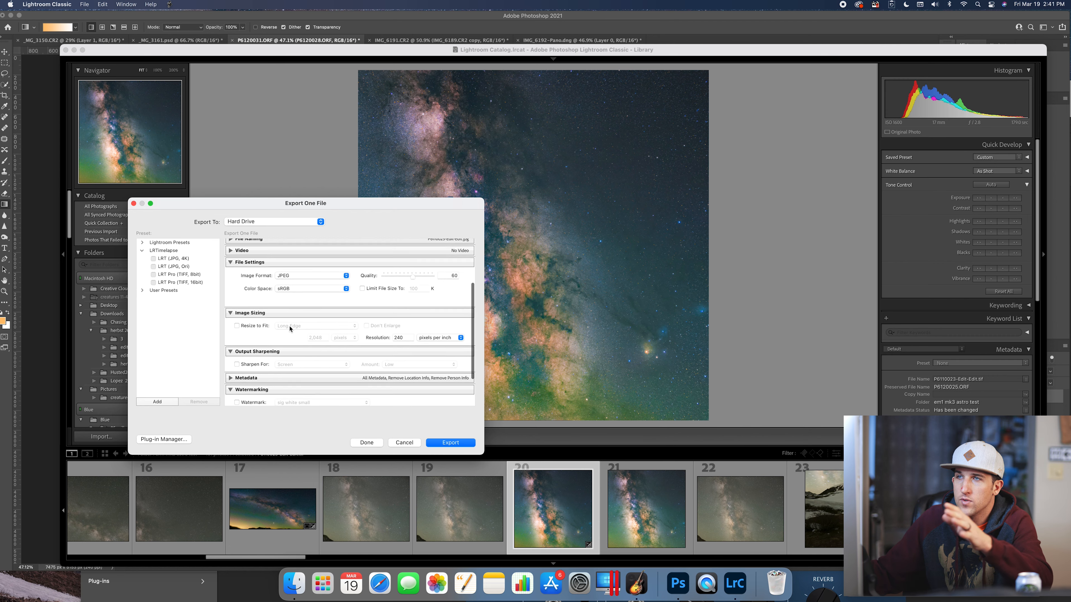
scroll(295, 350, "up", 9)
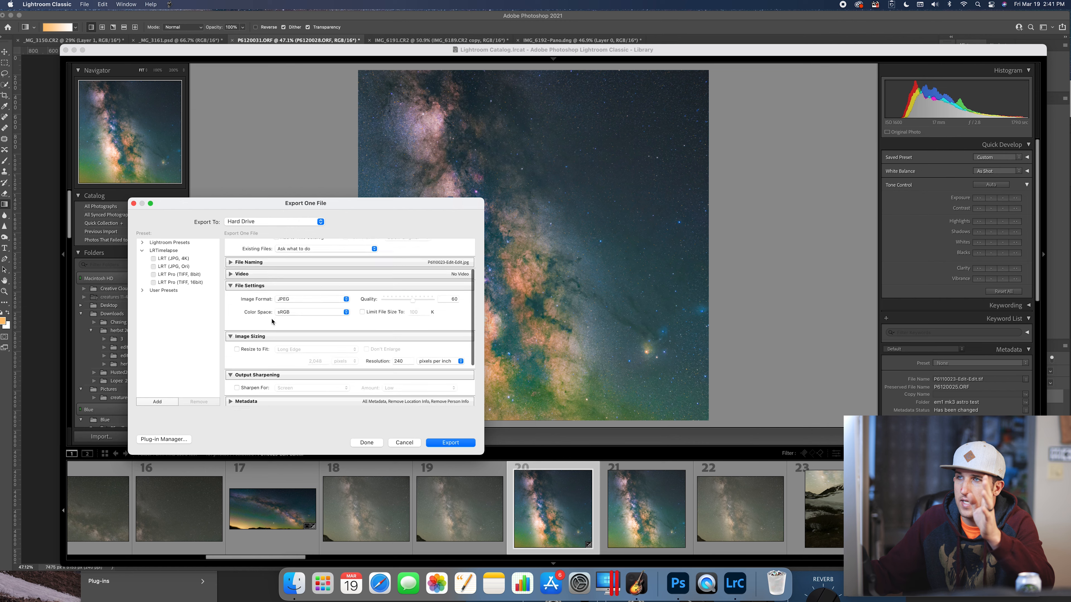
scroll(326, 370, "down", 2)
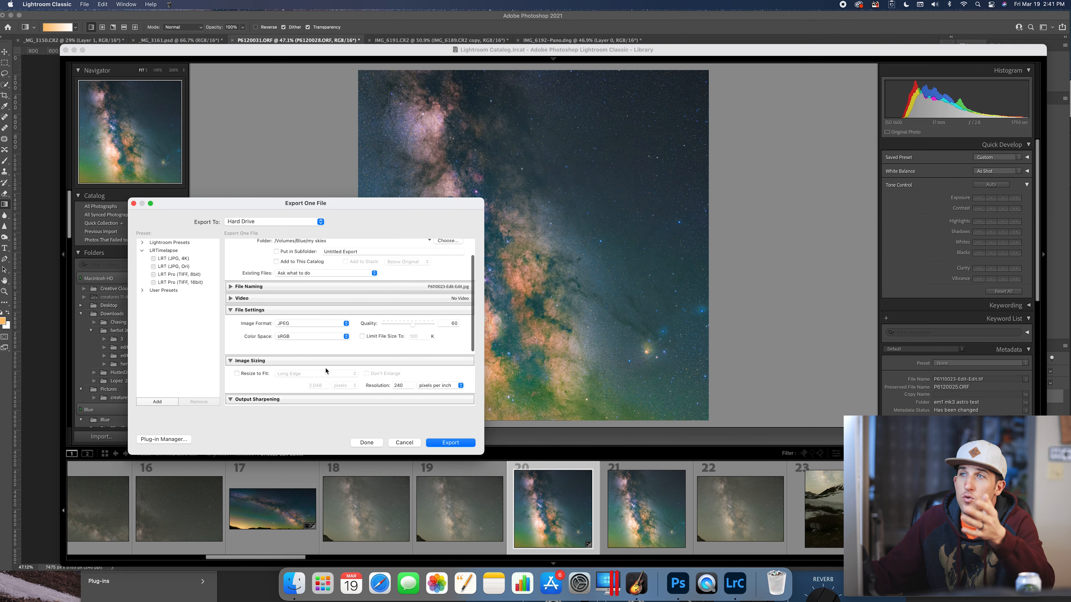
scroll(314, 373, "up", 3)
scroll(313, 375, "down", 1)
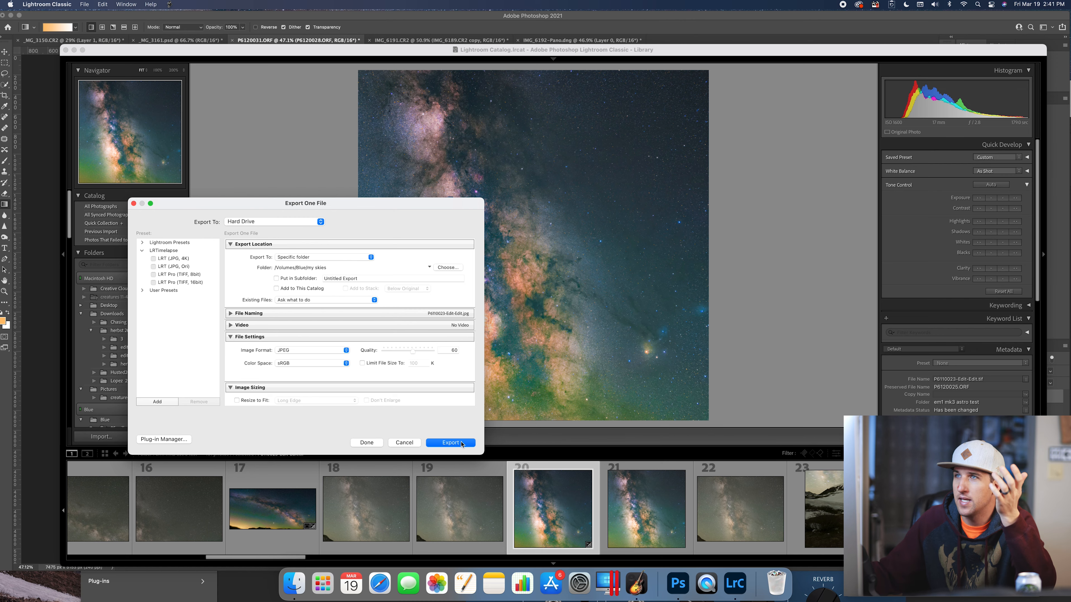
left_click(272, 15)
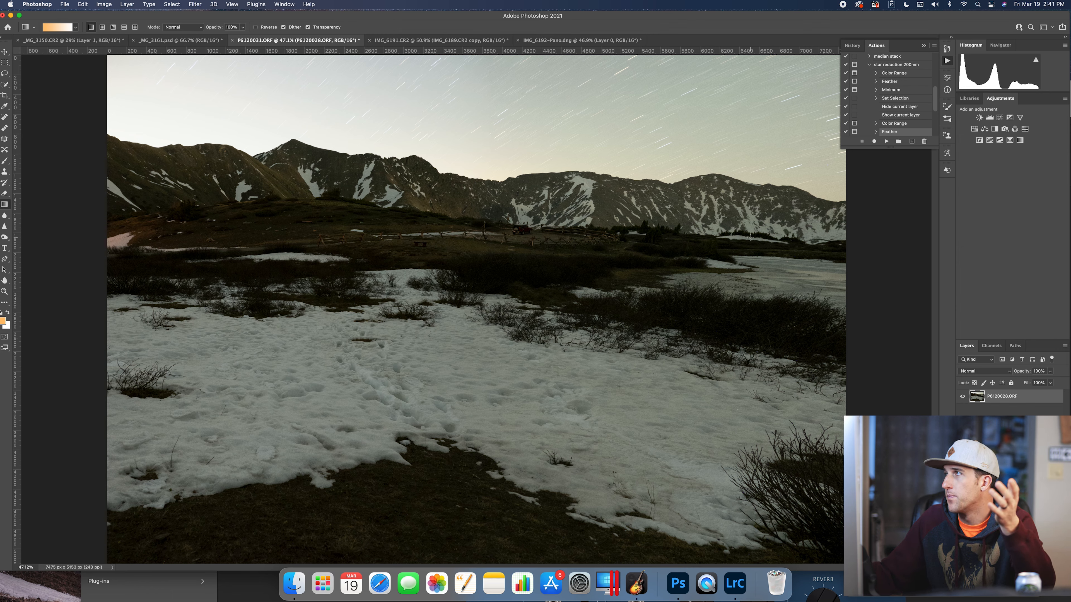
- Collapse the Actions list and extend the canvas upward above the snowy mountain photo with the Crop tool, making it about 7475 x 14493 px
left_click(924, 45)
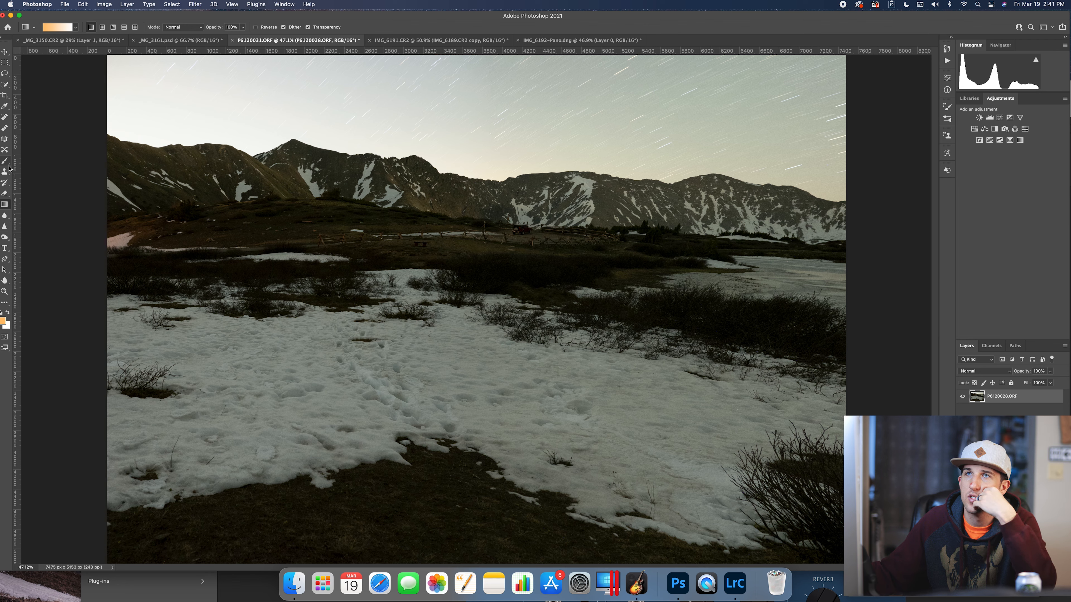
left_click(5, 97)
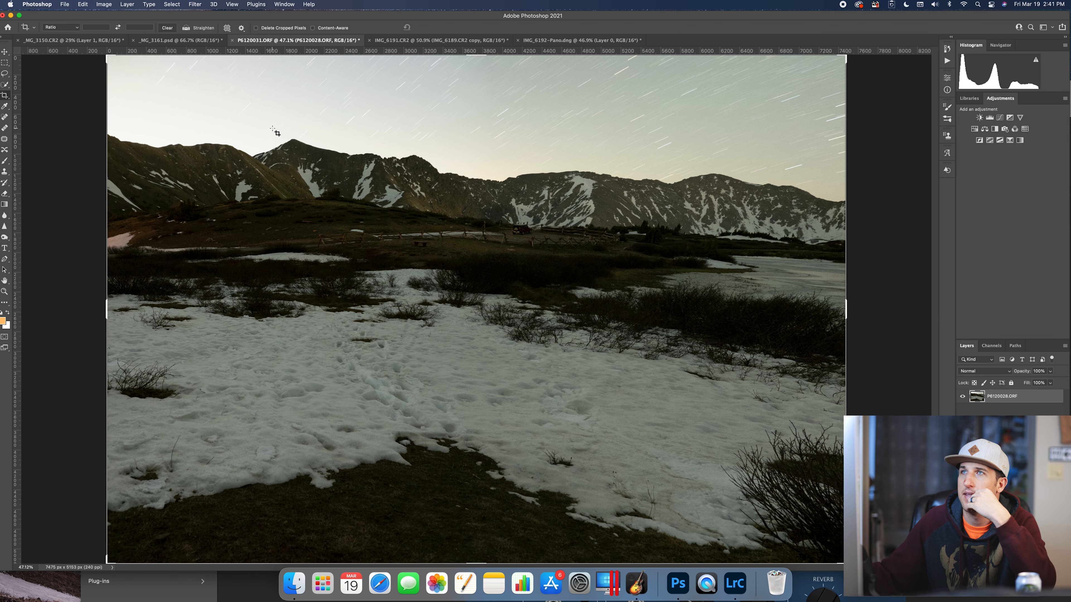
left_click_drag(118, 63, 108, 54)
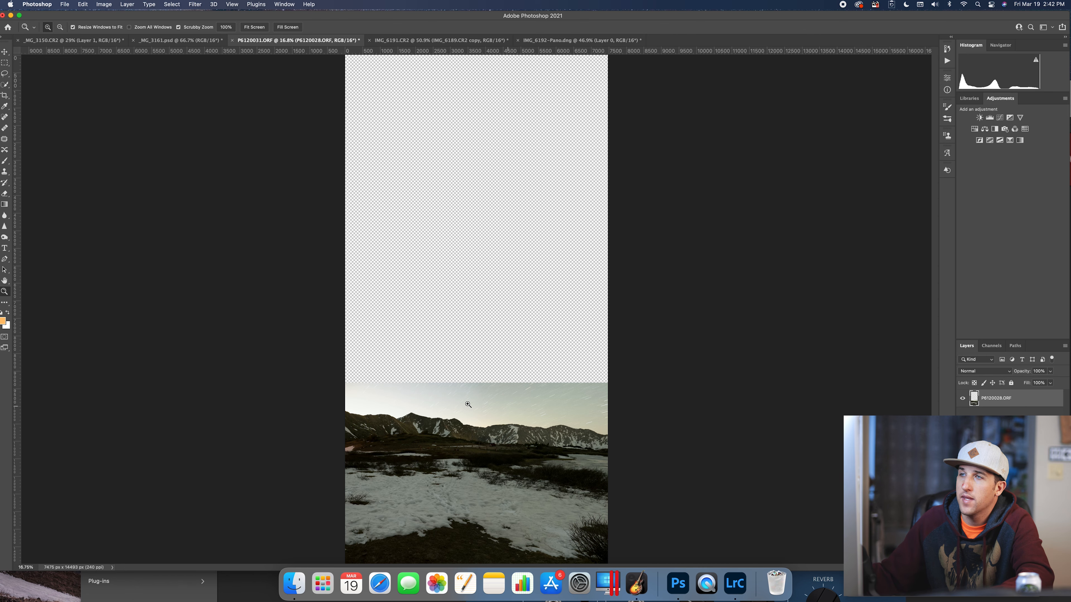
left_click_drag(538, 403, 397, 395)
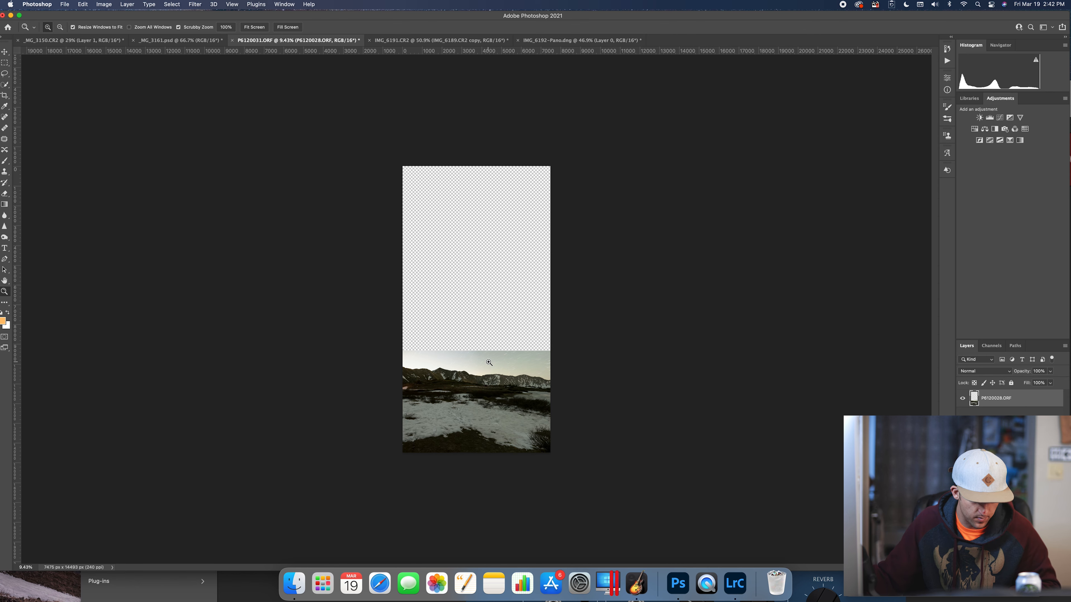
- Select the empty transparent area above the mountain photo with a rectangular marquee slightly overlapping the sky's upper edge
key("alt")
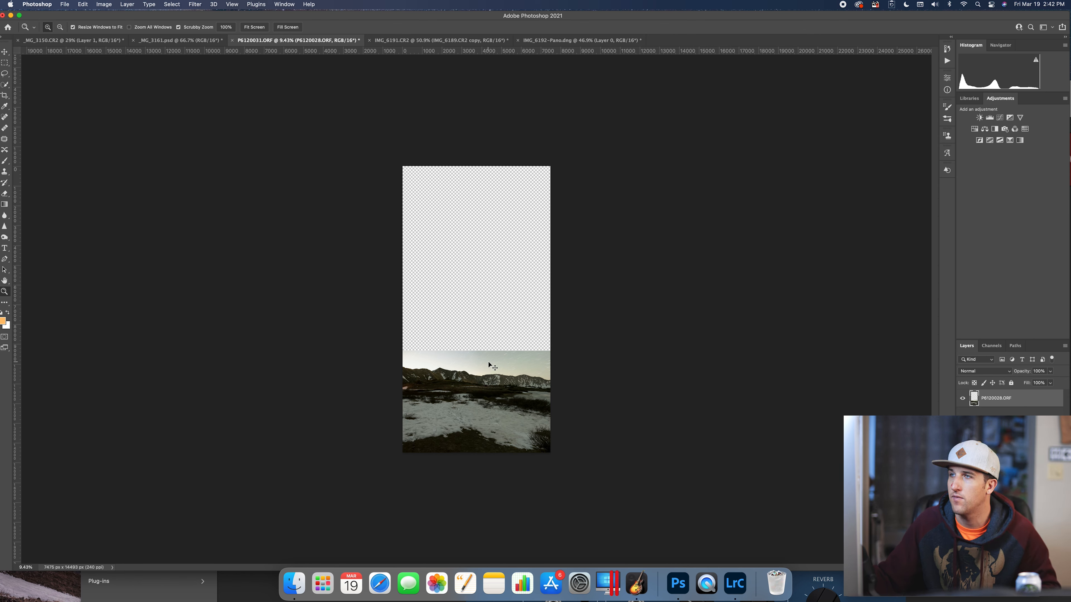
left_click(489, 361)
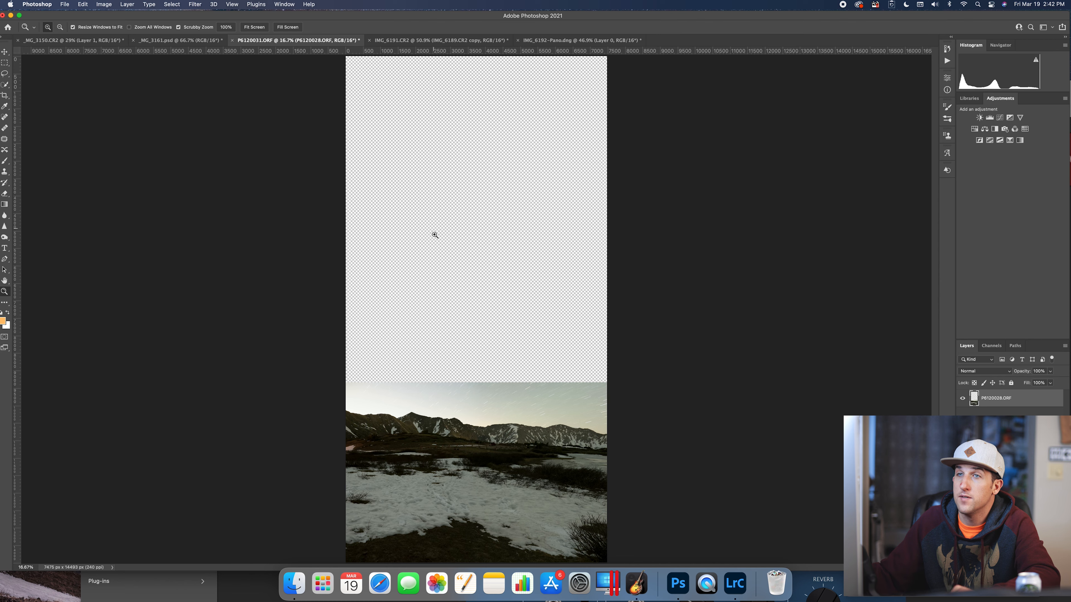
left_click(5, 64)
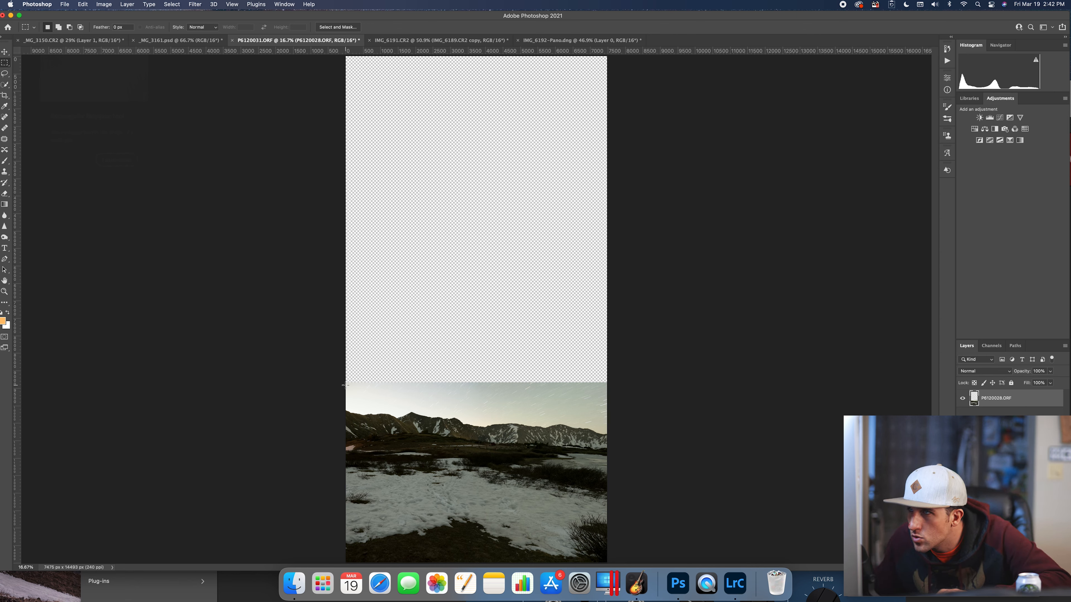
left_click_drag(345, 385, 682, 52)
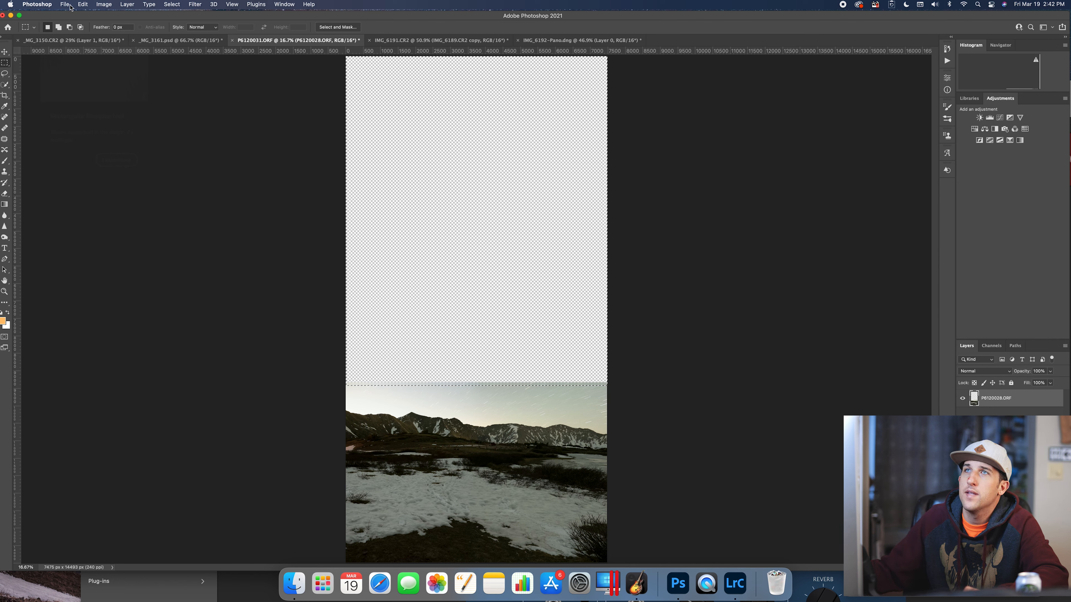
- Fill the selected area with Content-Aware Fill, sampling only the sky above the mountain ridge and outputting to a new layer
left_click(83, 4)
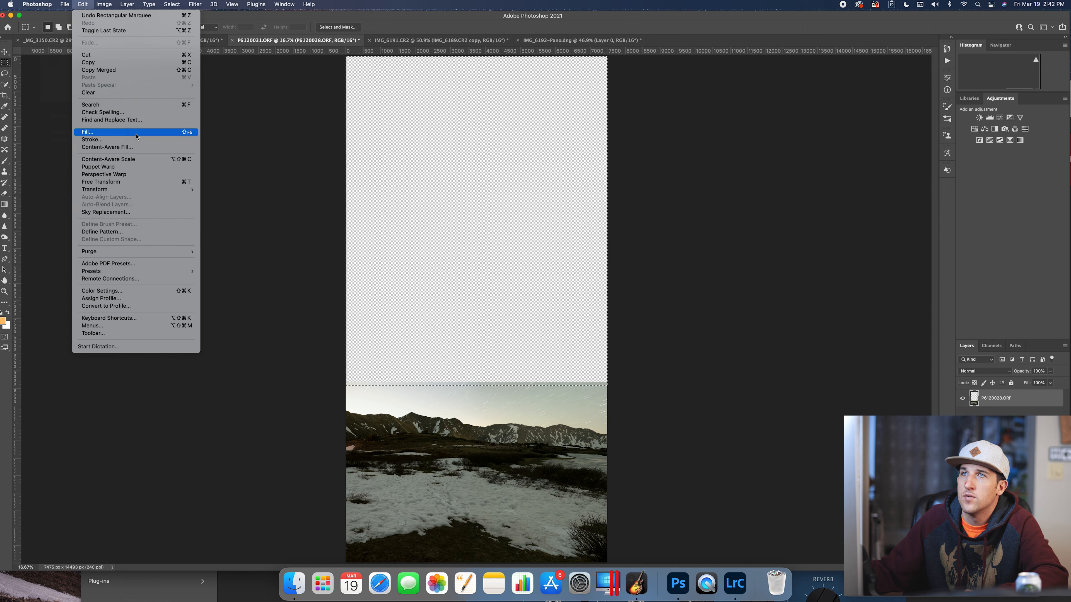
left_click(138, 149)
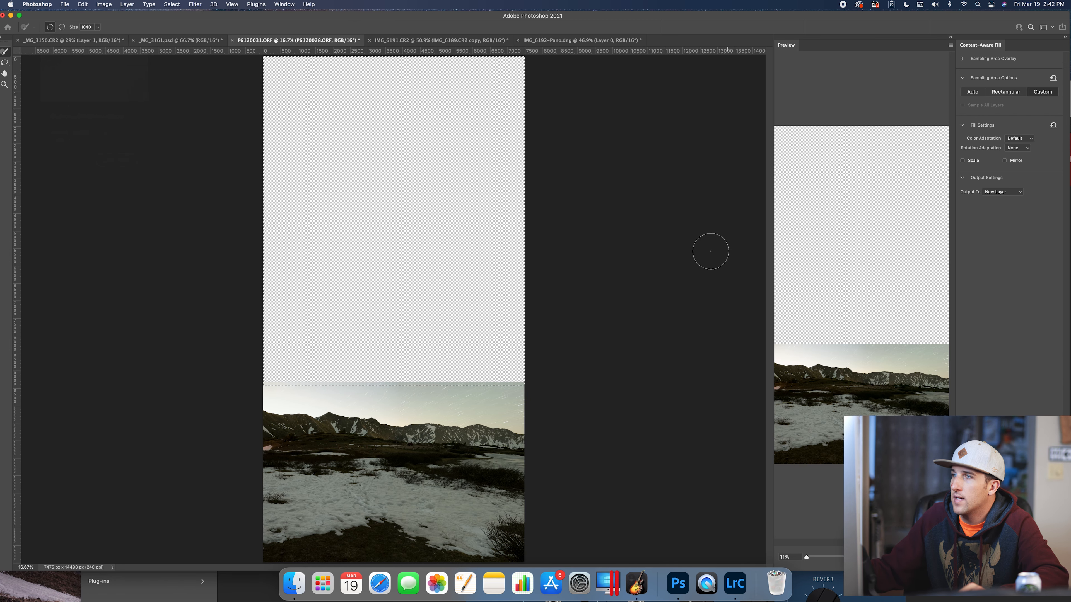
left_click_drag(522, 409, 394, 401)
left_click_drag(372, 392, 271, 390)
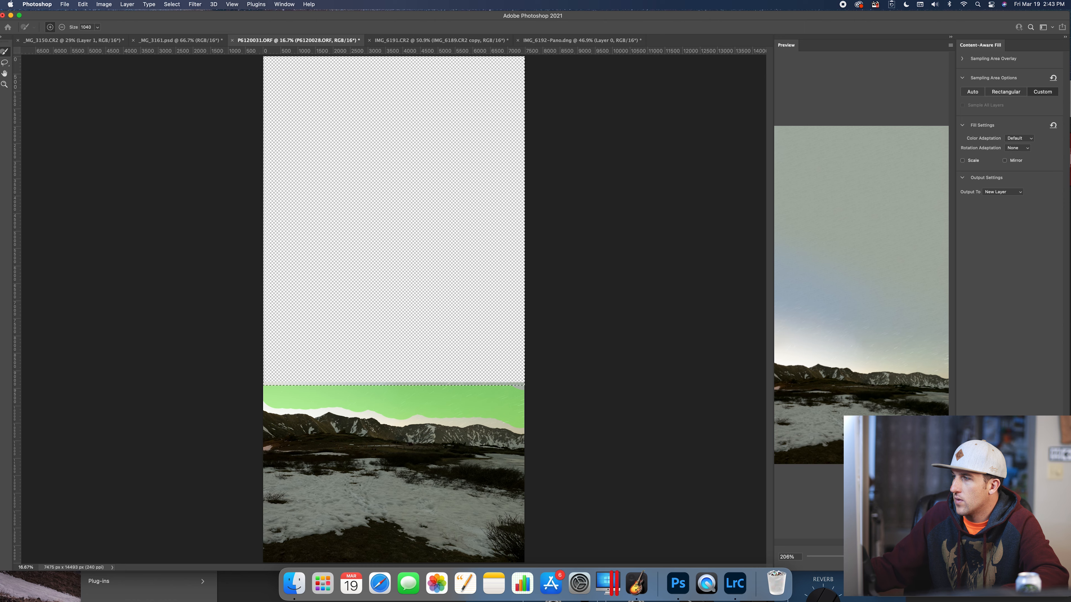
key("Return")
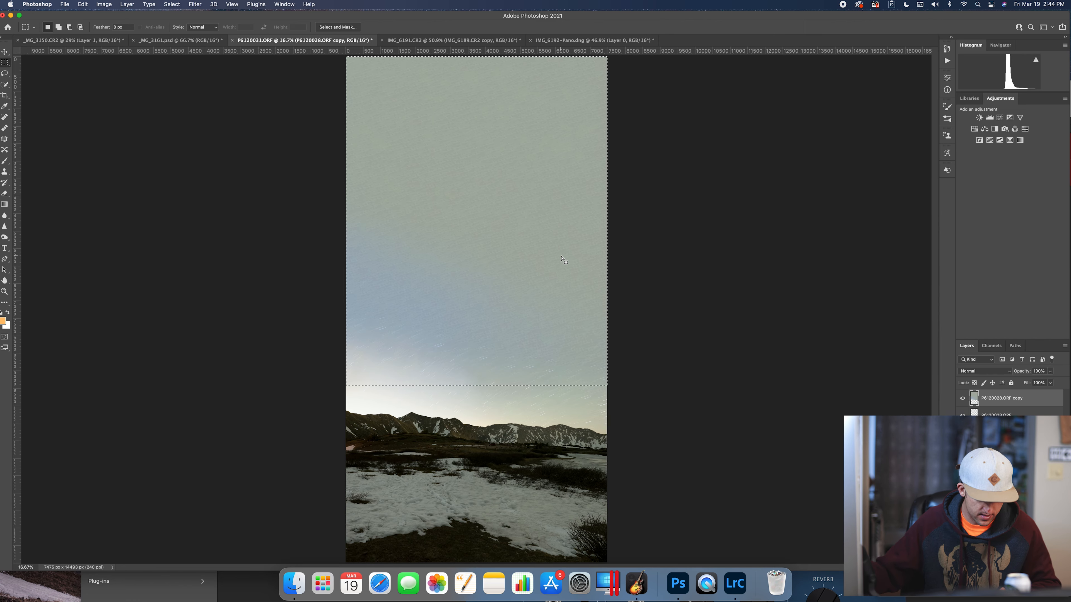
- Clear the selection and merge the filled sky layer with the original mountain photo layer
key("super+d")
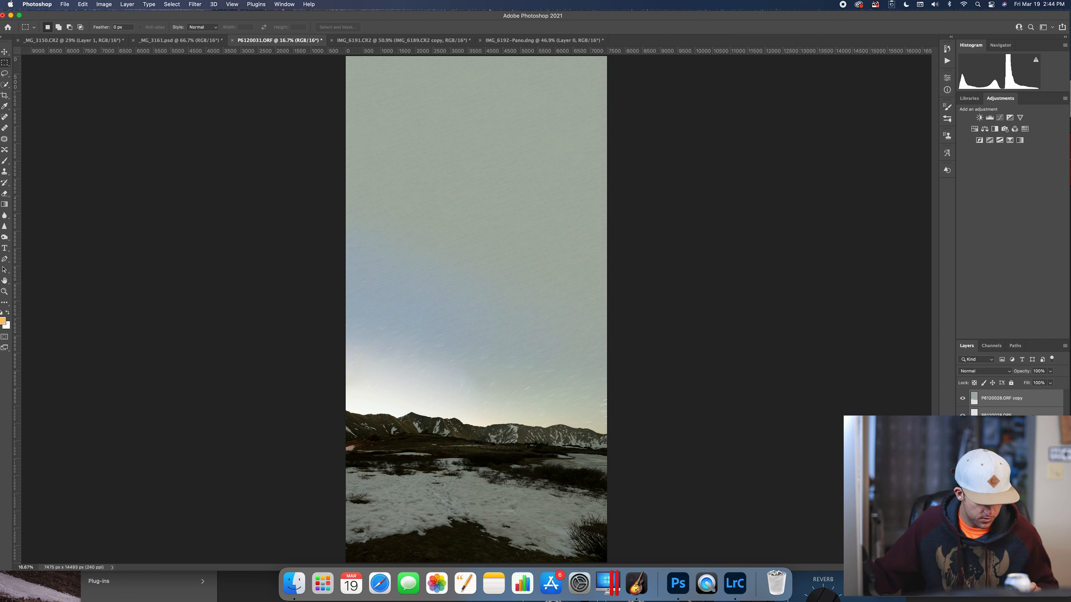
right_click(1033, 422)
key("Escape")
left_click(1012, 397)
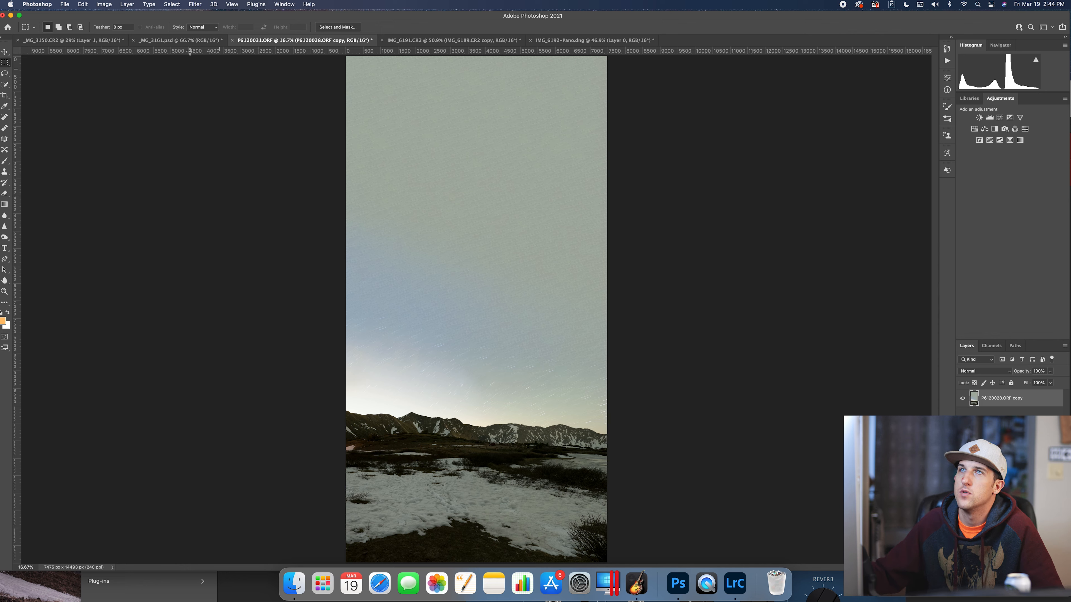
left_click(82, 5)
left_click(401, 290)
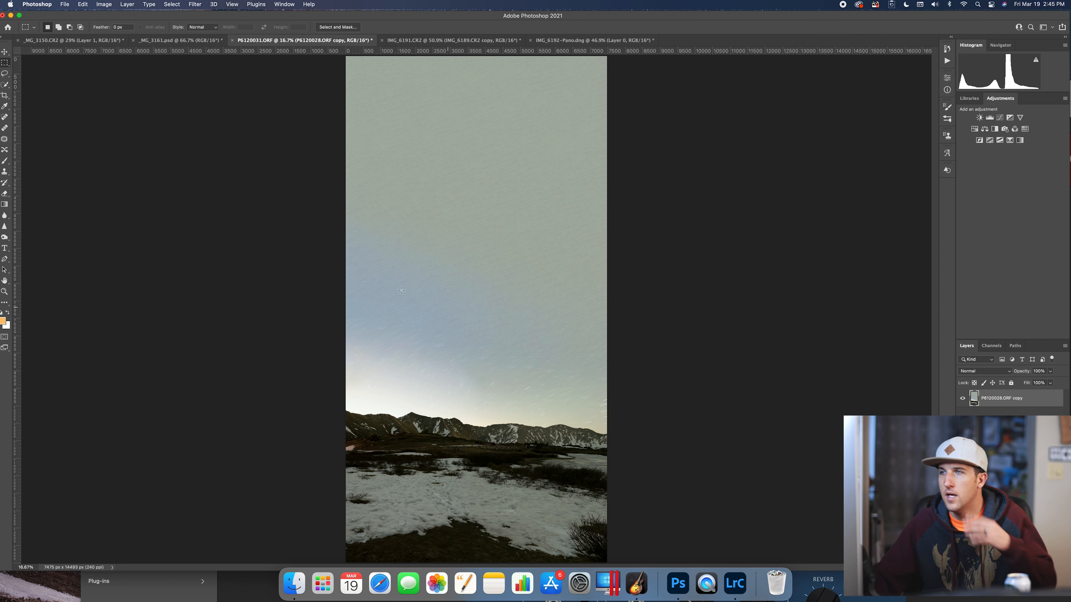
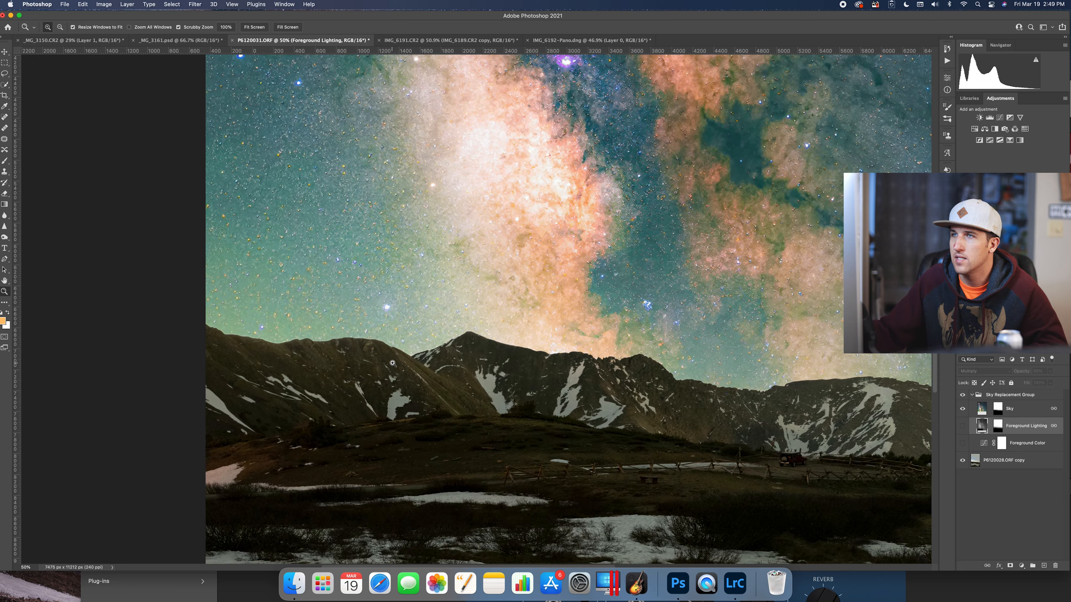
- Inspect the blend between mountain ridge and Milky Way at 100% along the horizon, then view the whole composite
scroll(616, 362, "right", 10)
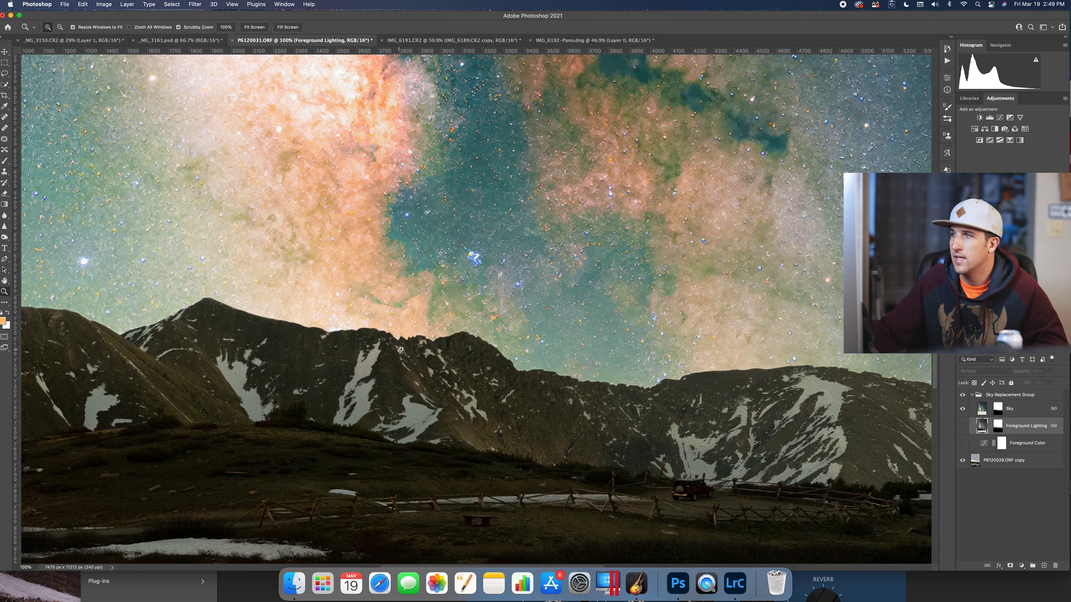
scroll(710, 357, "right", 15)
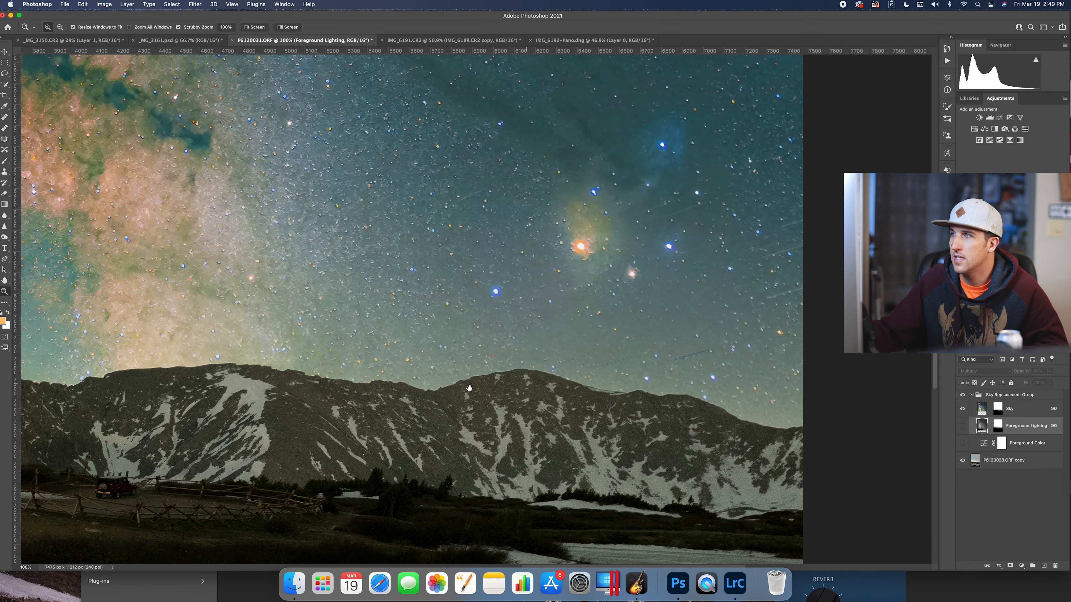
scroll(514, 365, "right", 3)
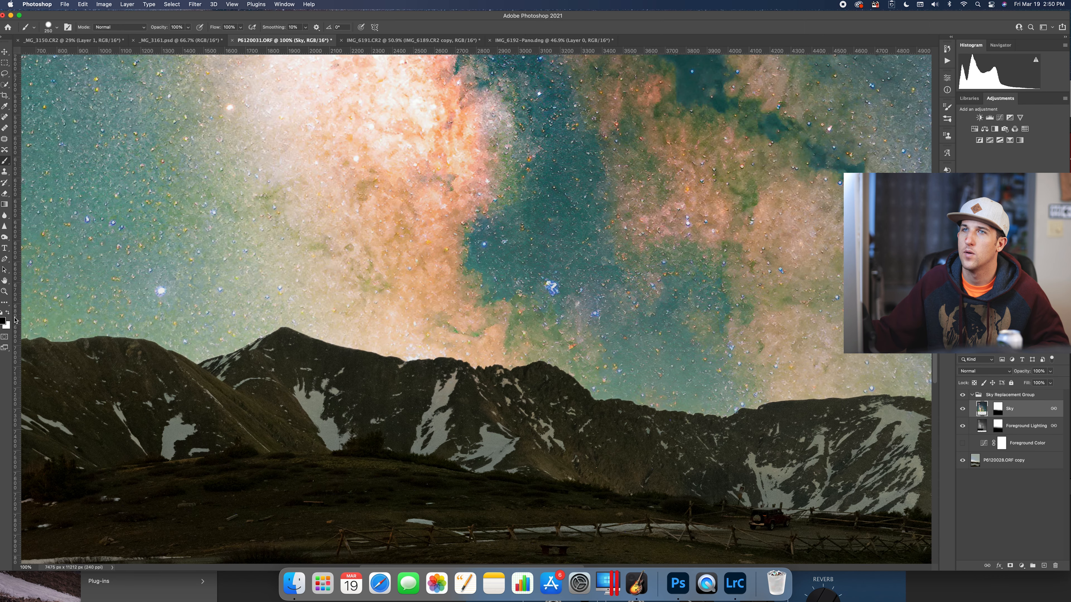
left_click(5, 292)
right_click(153, 289)
left_click(169, 292)
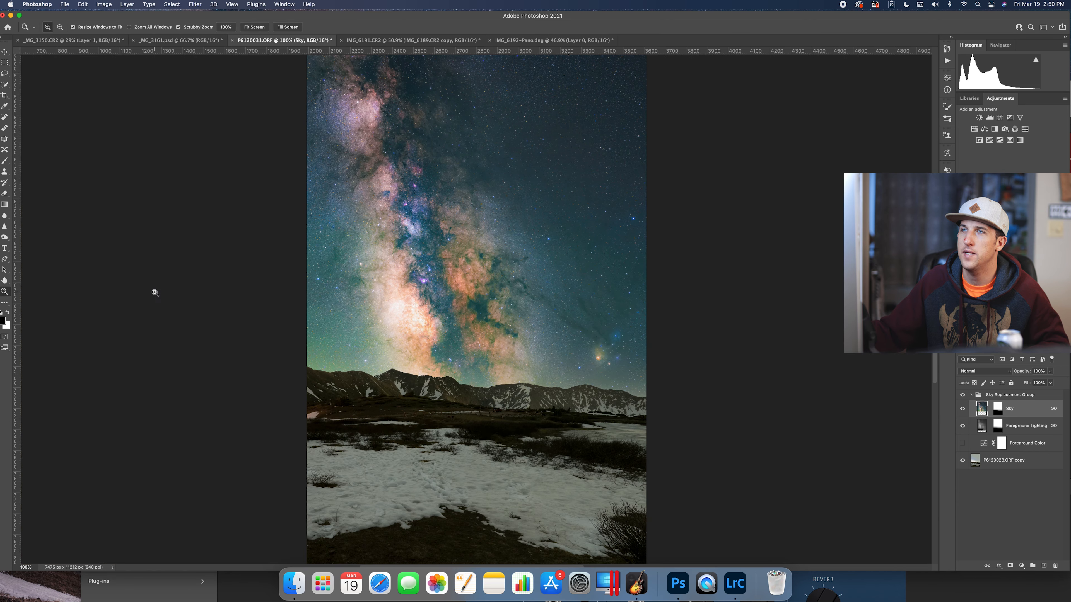
- Target the Sky layer's mask and set up a soft brush with size 3200 px and hardness 7%
left_click(998, 410)
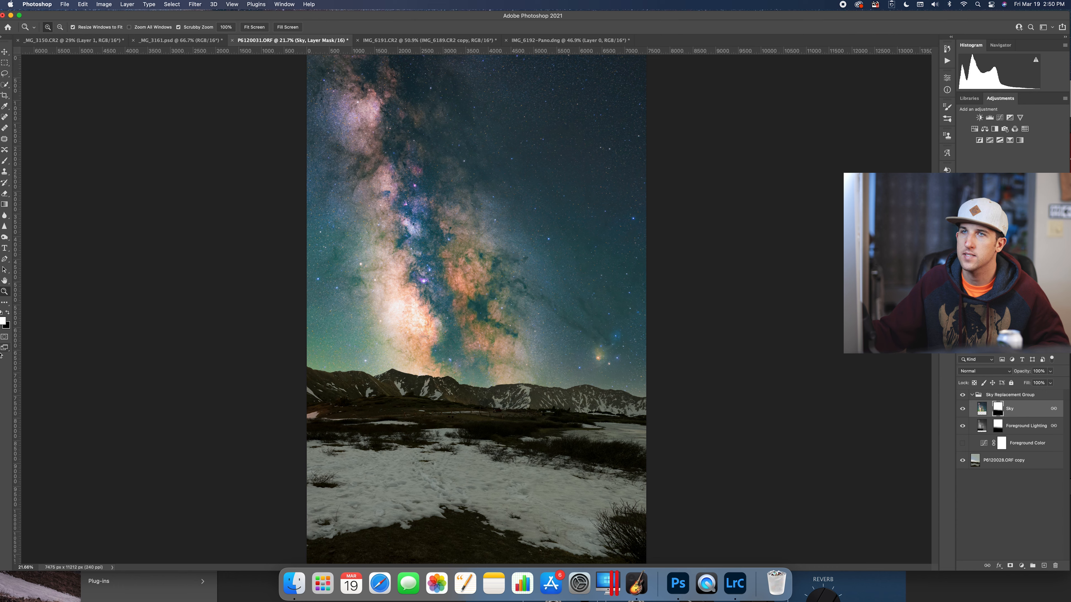
left_click(5, 161)
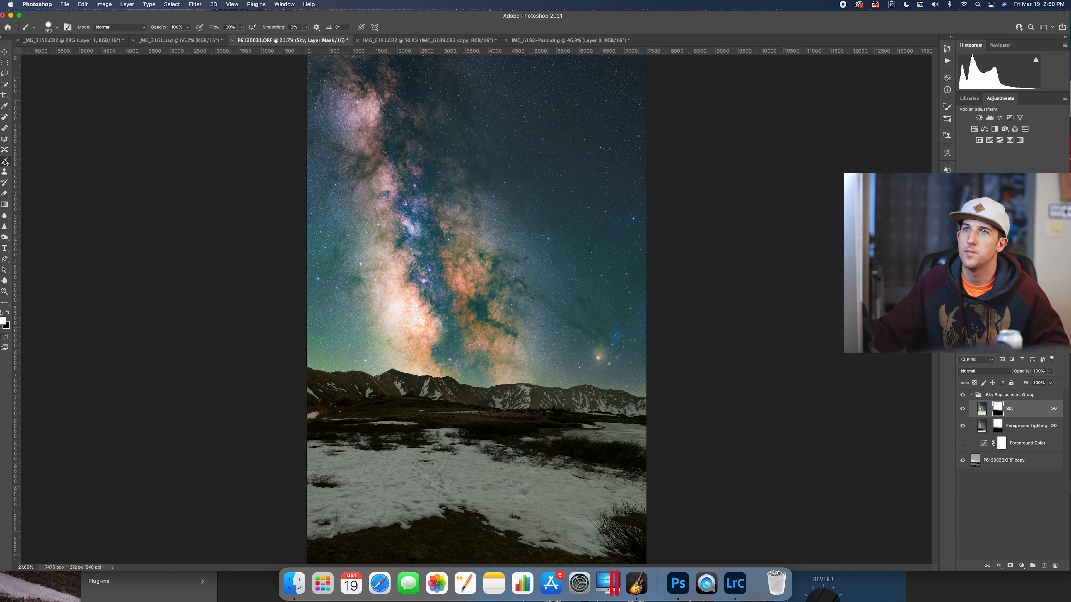
left_click(57, 27)
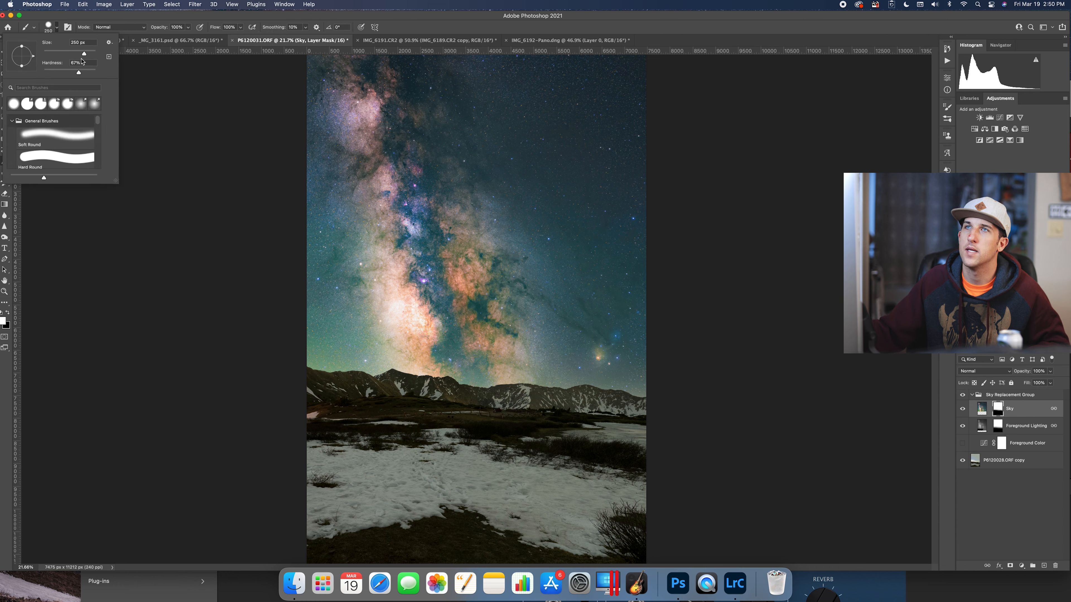
mouse_move(85, 54)
left_mouse_down()
mouse_move(94, 53)
mouse_move(49, 75)
left_mouse_up()
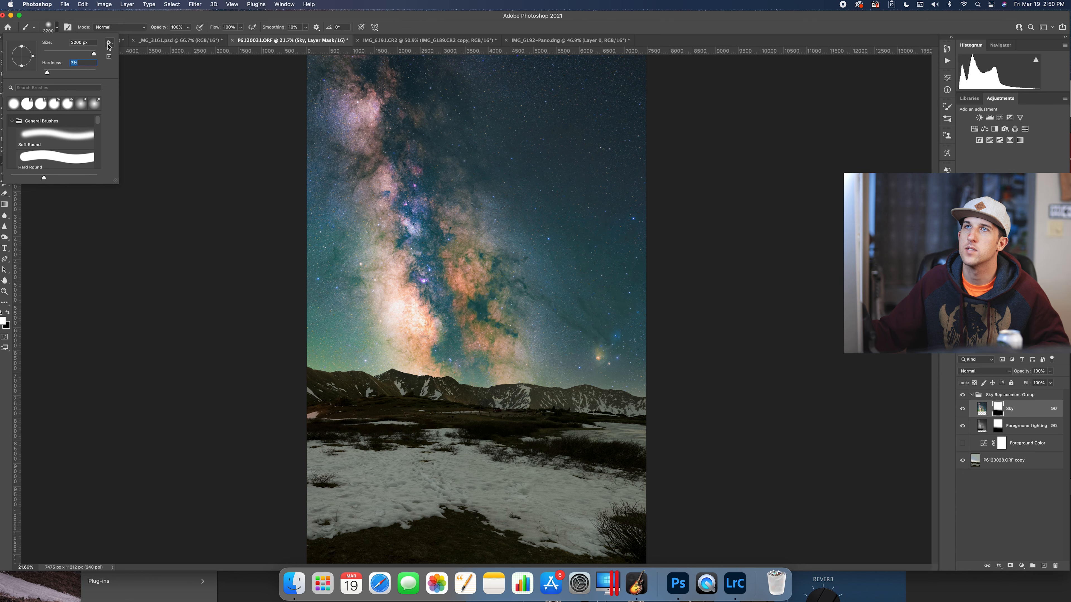
key("Return")
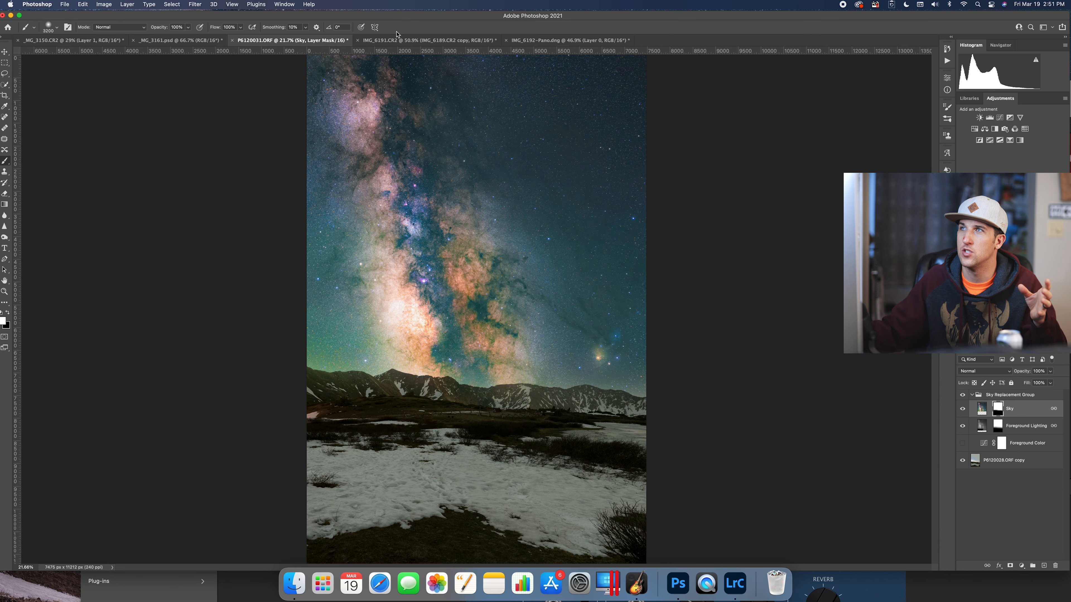
- Look over the star photo IMG_6191.CR2 and bring up the tree silhouette photo IMG_6192-Pano.dng
left_click(402, 41)
left_click(561, 40)
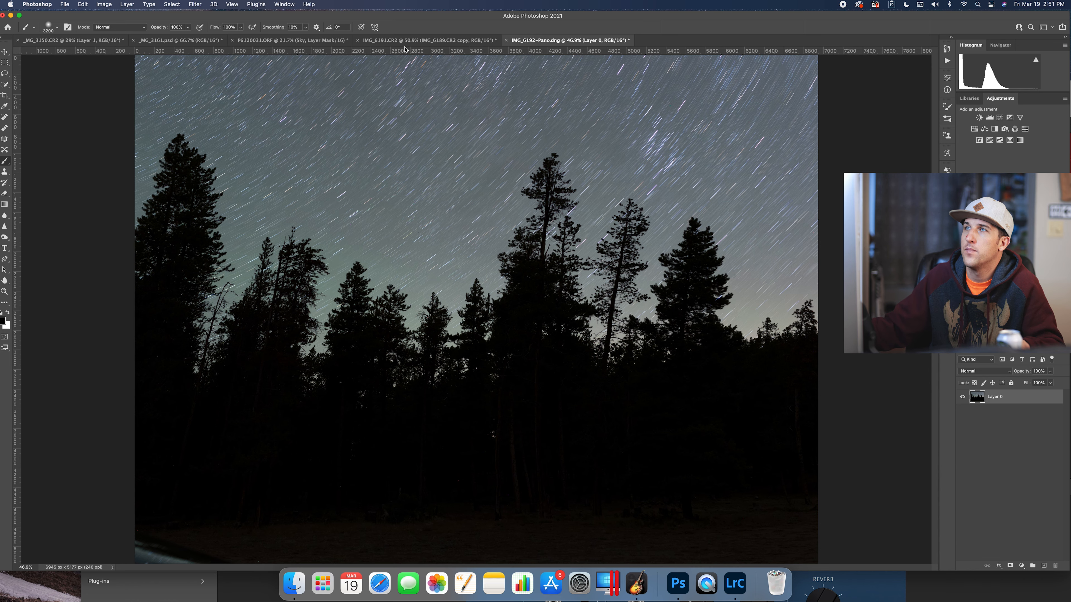
left_click(413, 41)
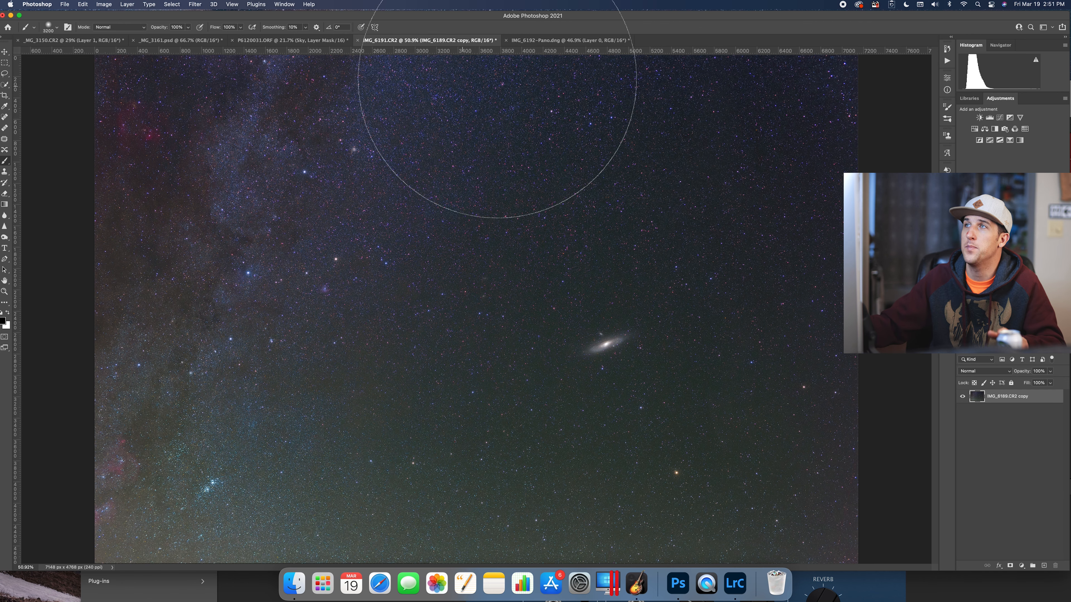
left_click(570, 41)
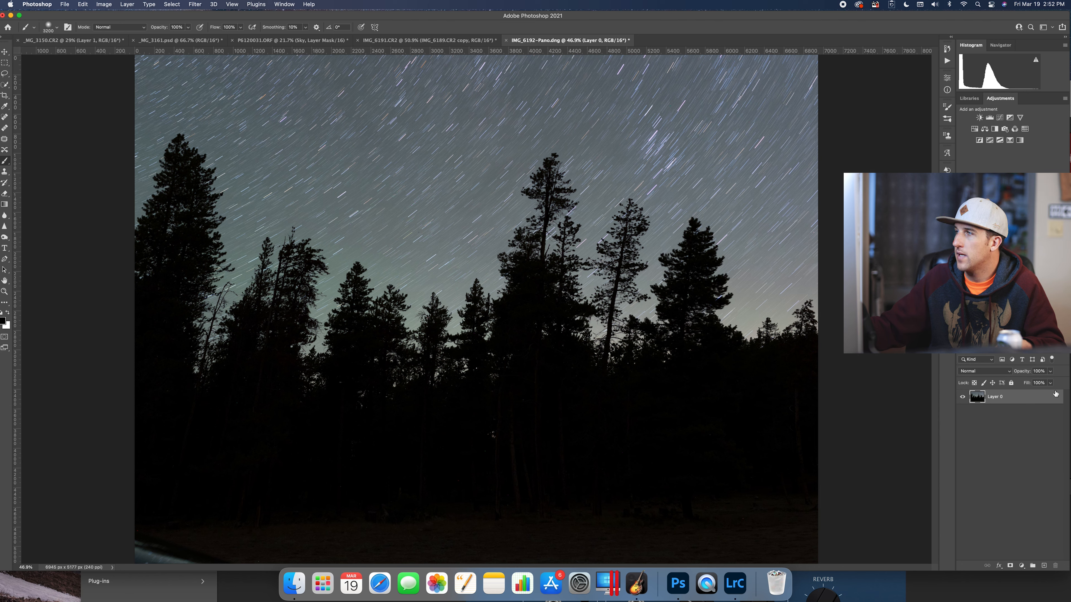
- Start a Color Range selection on the tree photo, compare Highlights with Shadows, and choose Shadows
left_click(172, 4)
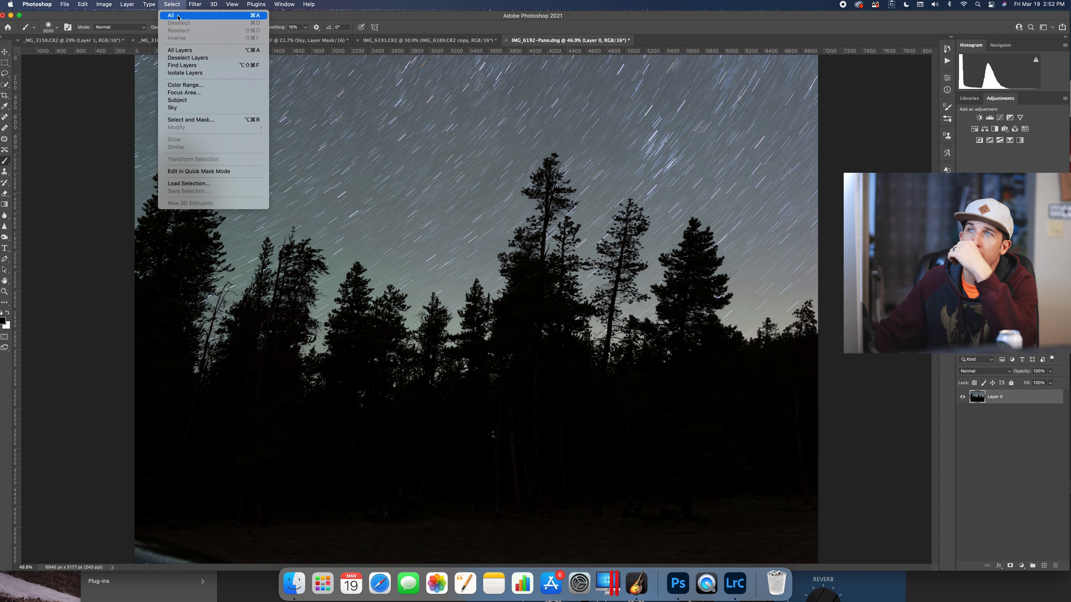
left_click(195, 89)
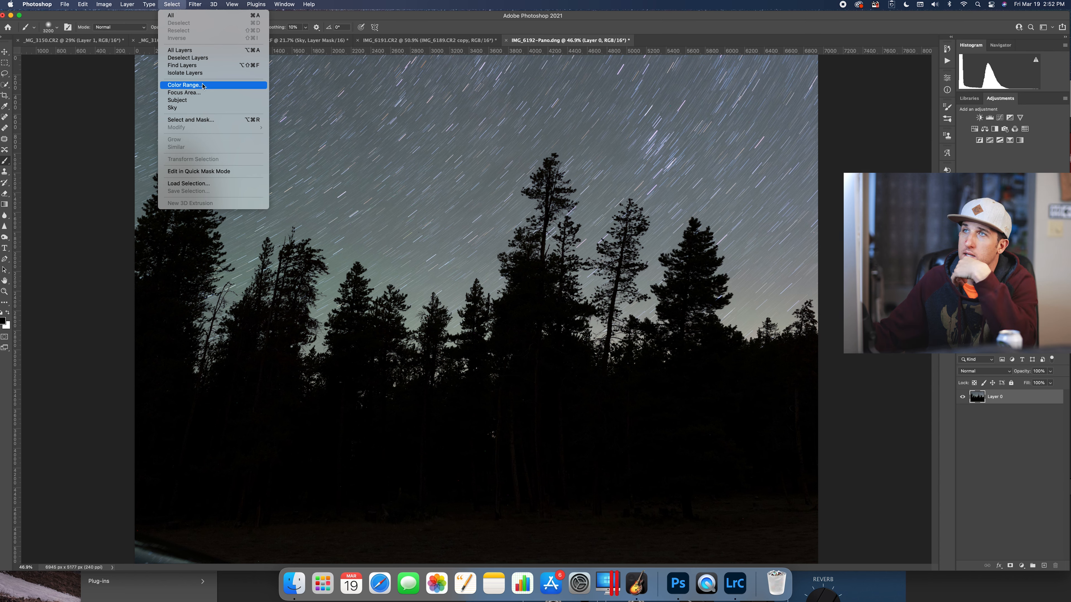
left_click_drag(697, 108, 817, 117)
left_click(806, 132)
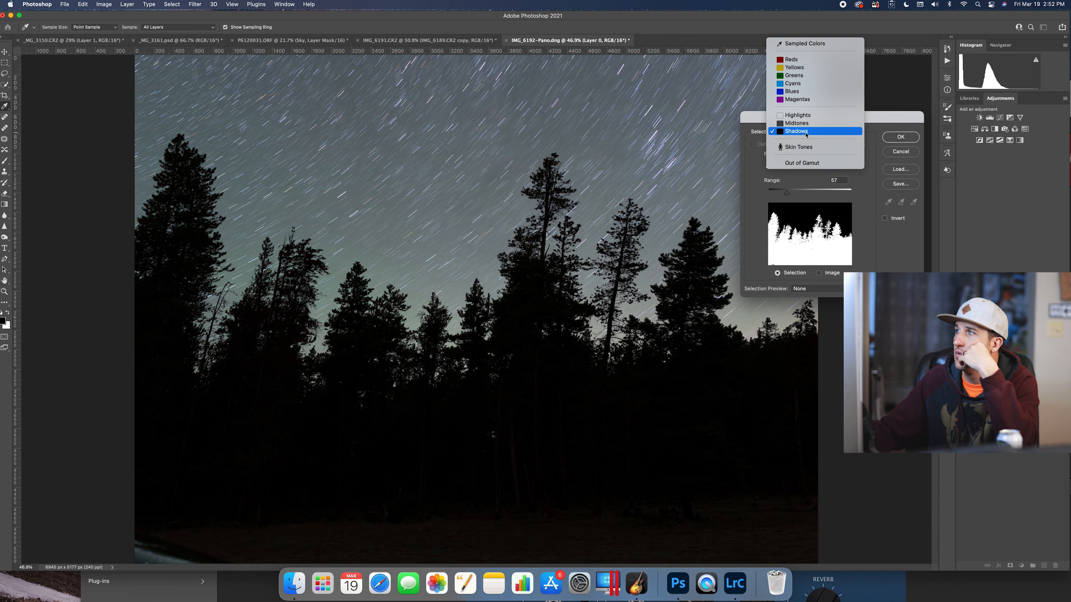
left_click(800, 119)
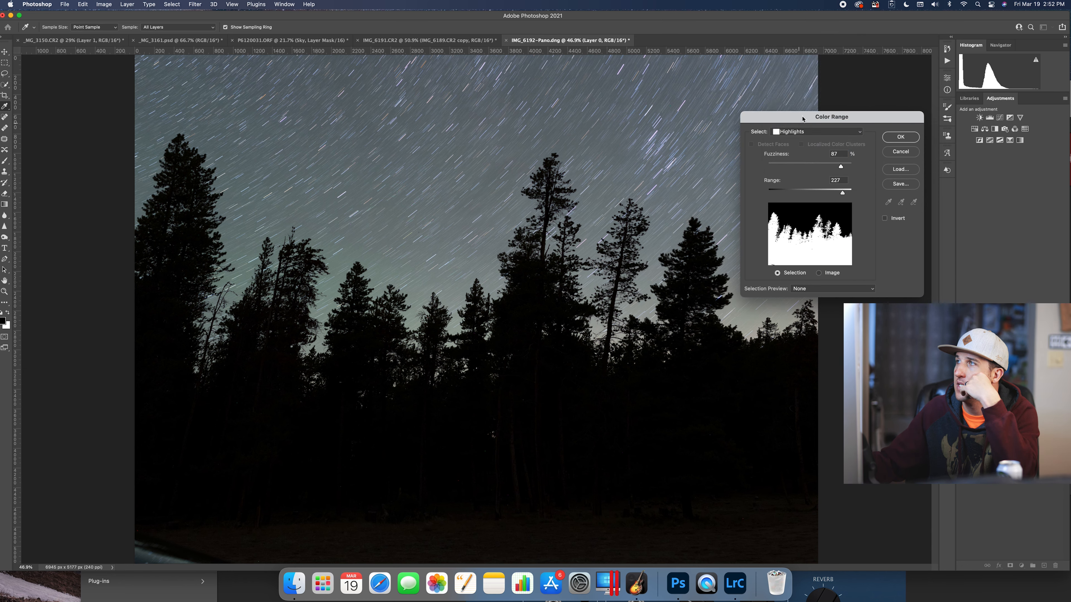
left_click(798, 134)
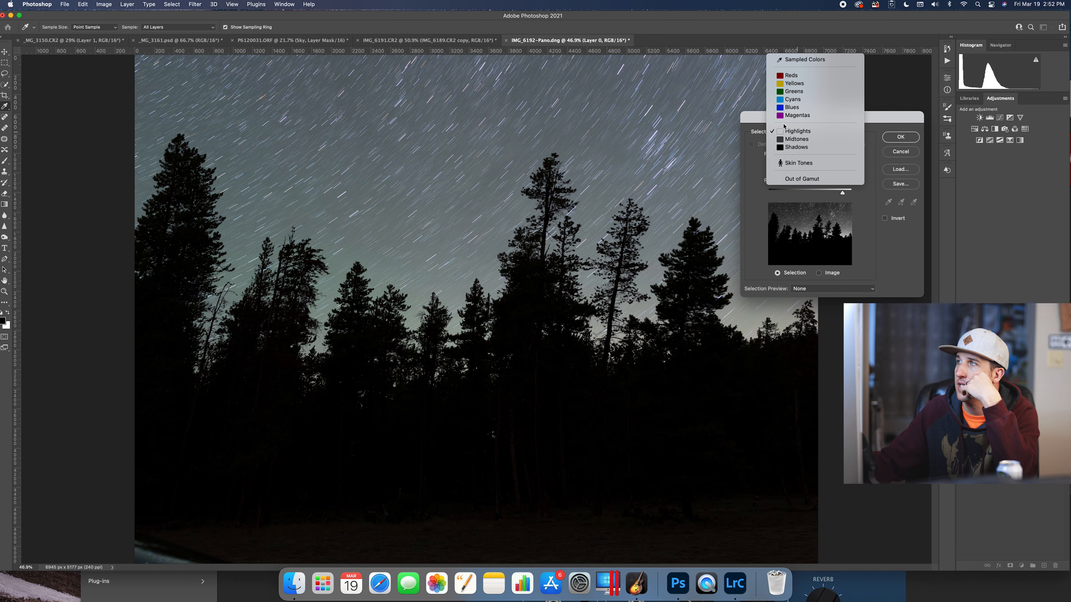
left_click(809, 149)
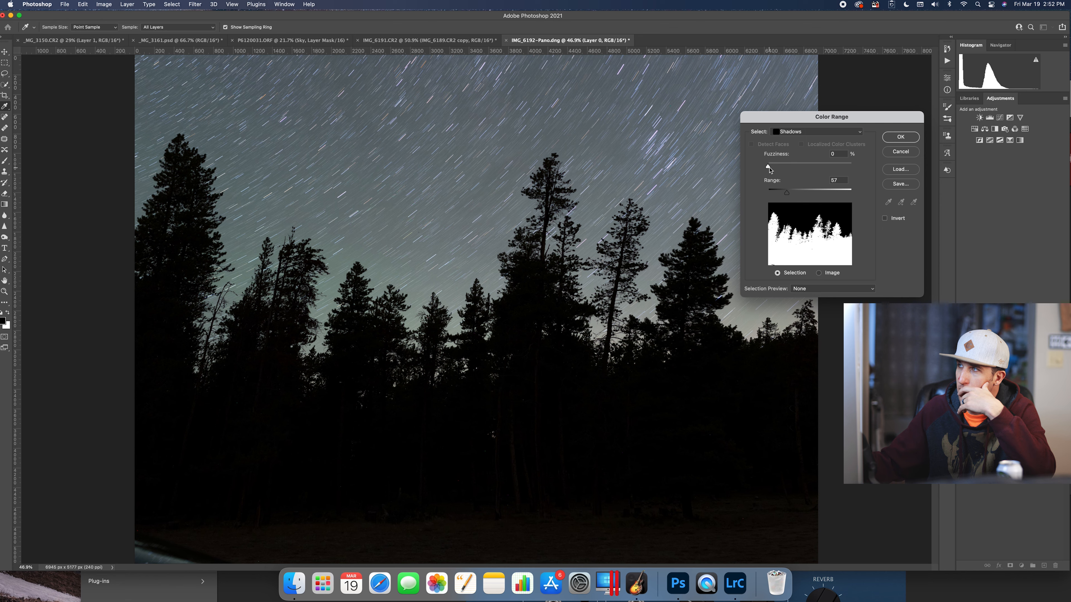
- Refine the Shadows Color Range selection to fuzziness 7% and range 26, and apply it as a layer mask on the tree photo
left_click_drag(768, 167, 834, 169)
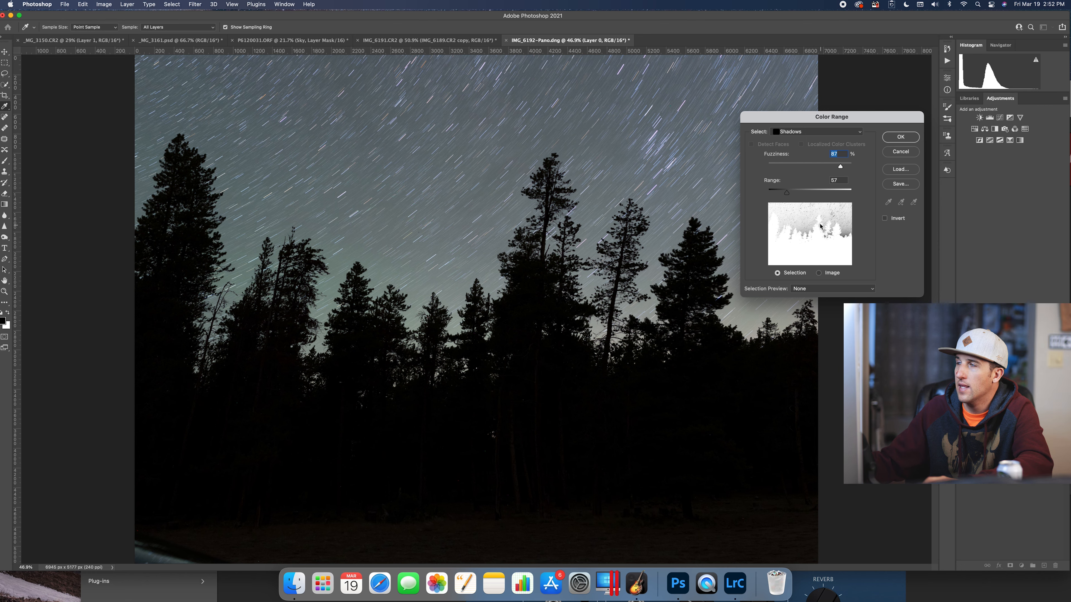
left_click_drag(840, 167, 798, 169)
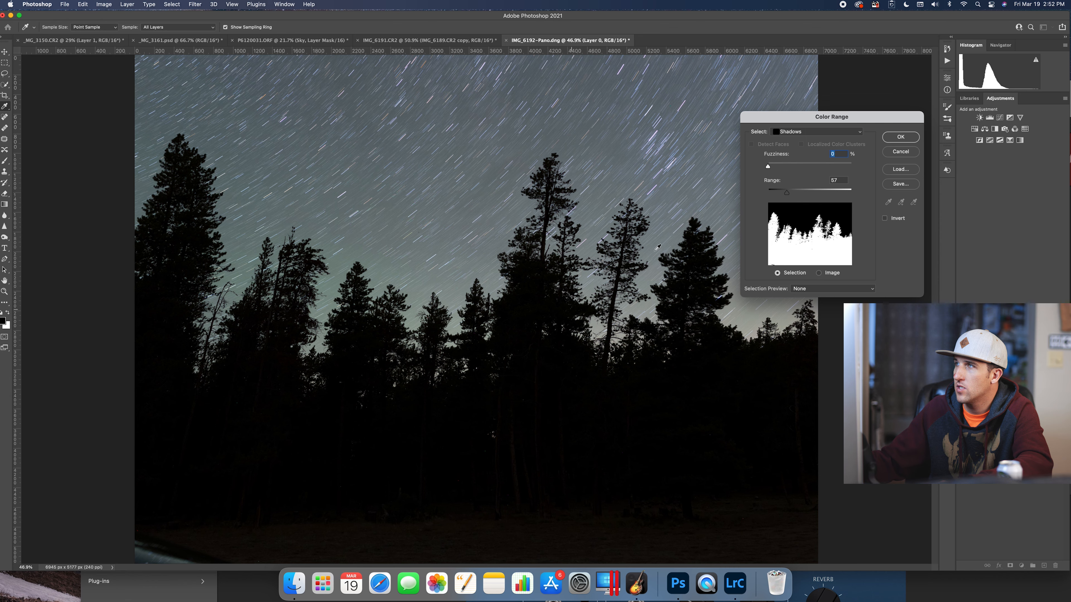
left_click_drag(771, 168, 771, 200)
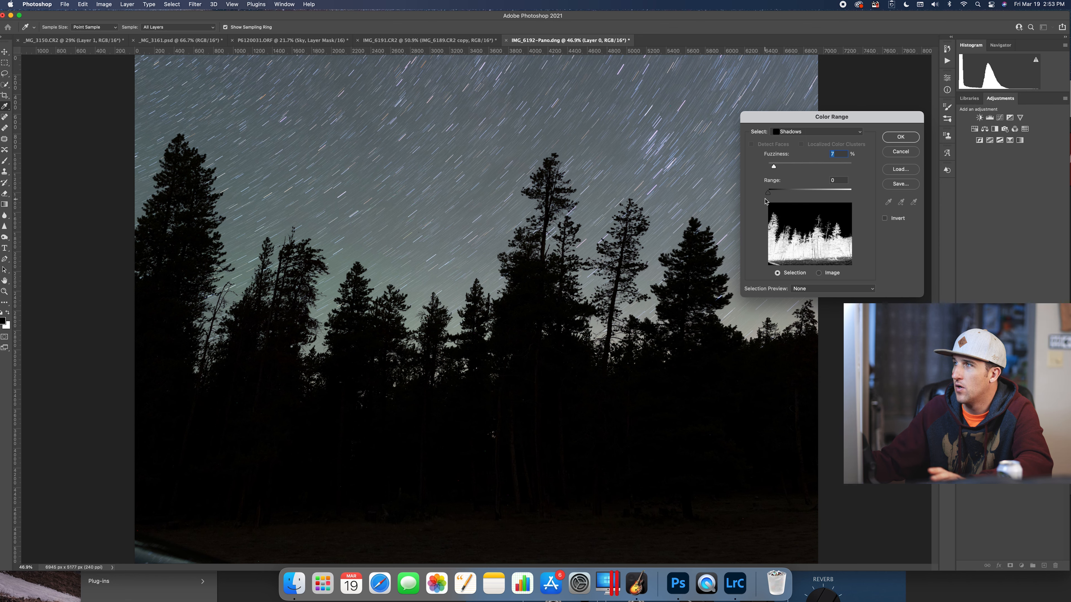
key("Tab")
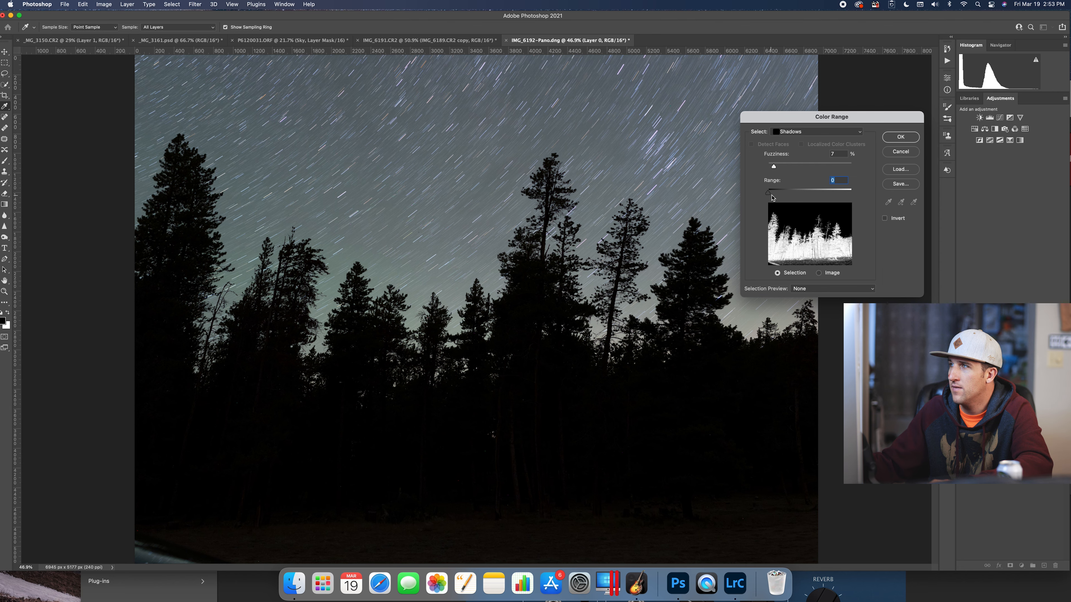
left_click_drag(777, 196, 779, 196)
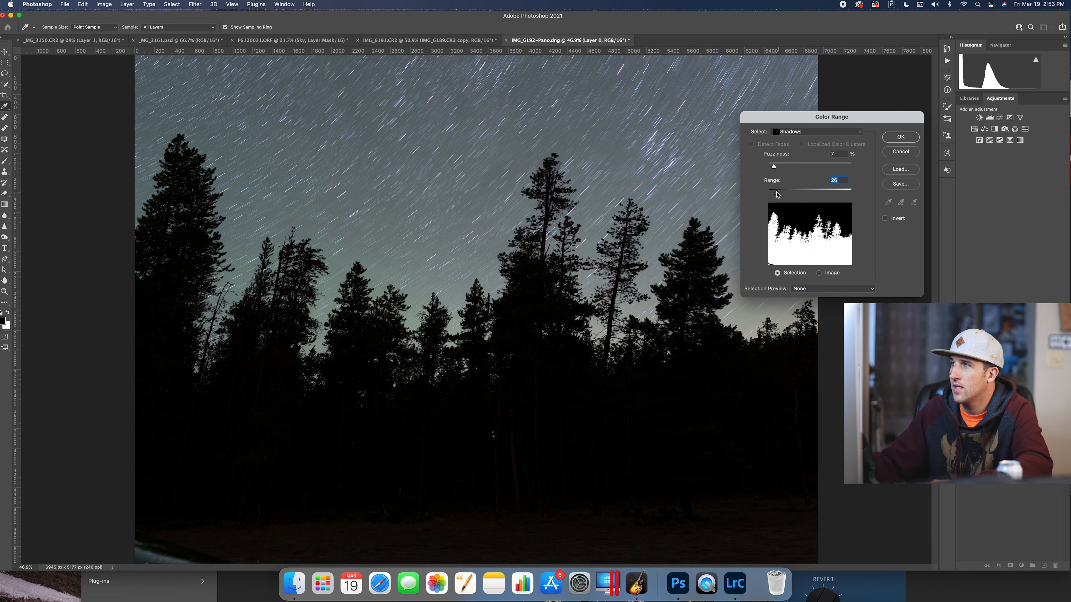
left_click(899, 137)
key("b")
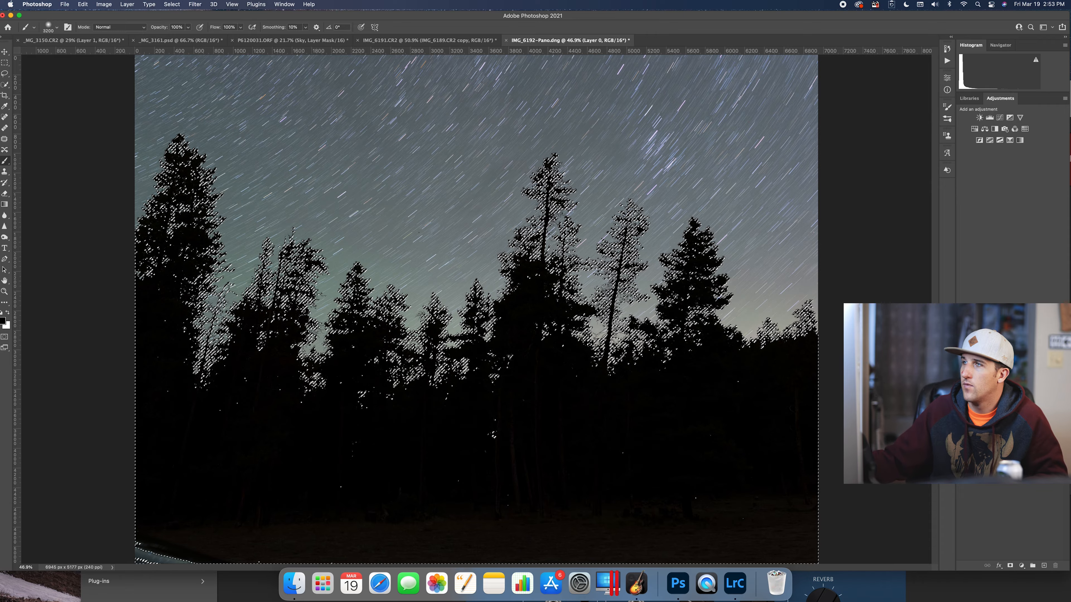
left_click(1013, 567)
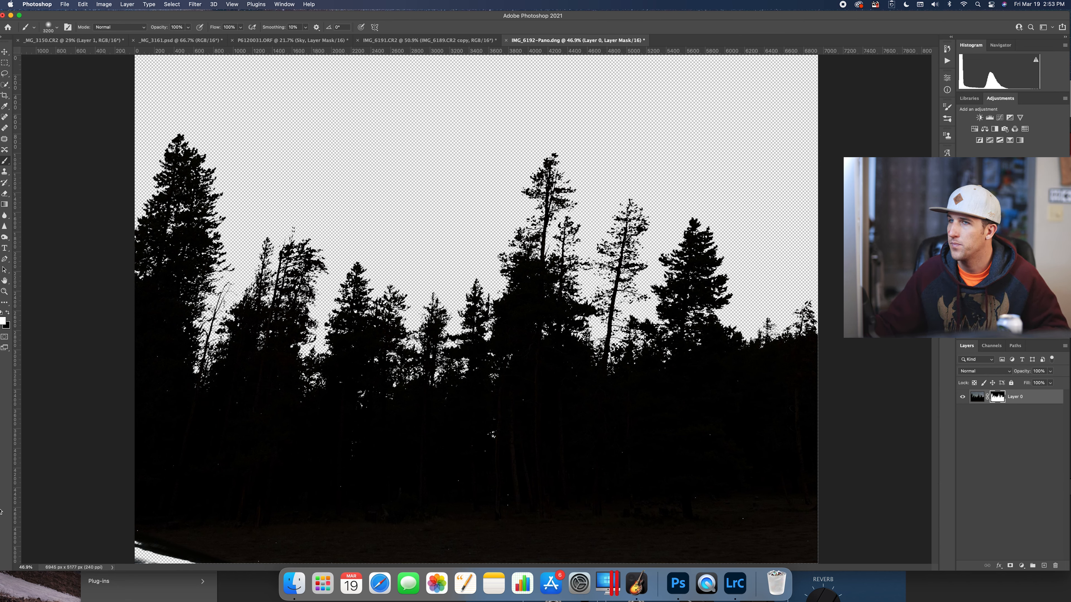
- Reduce the brush size and paint white on the mask to restore the missing foreground in the photo's lower-left corner
left_click(8, 313)
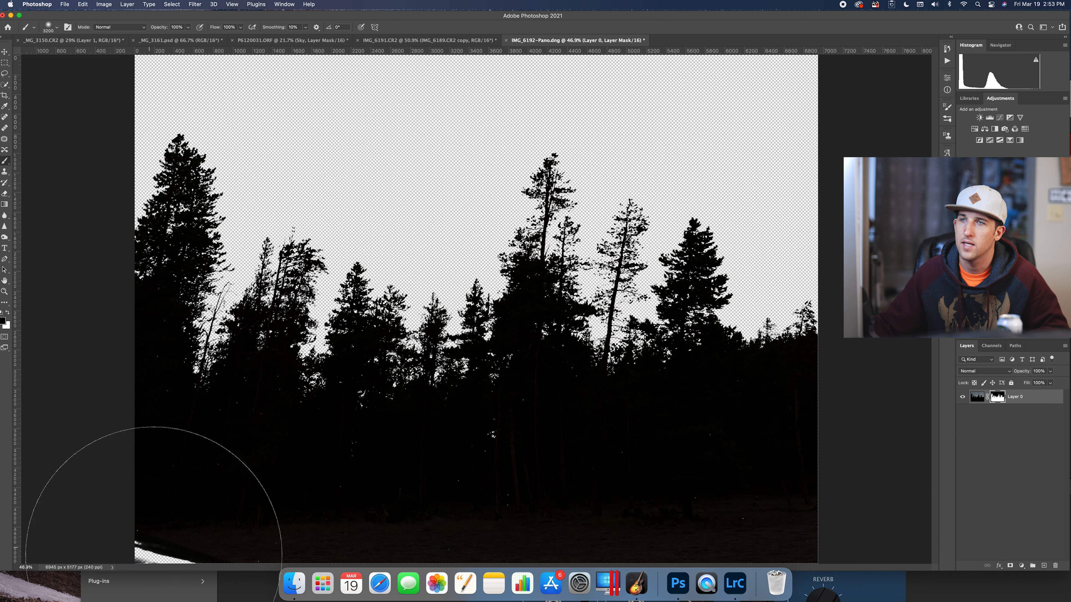
left_click(58, 28)
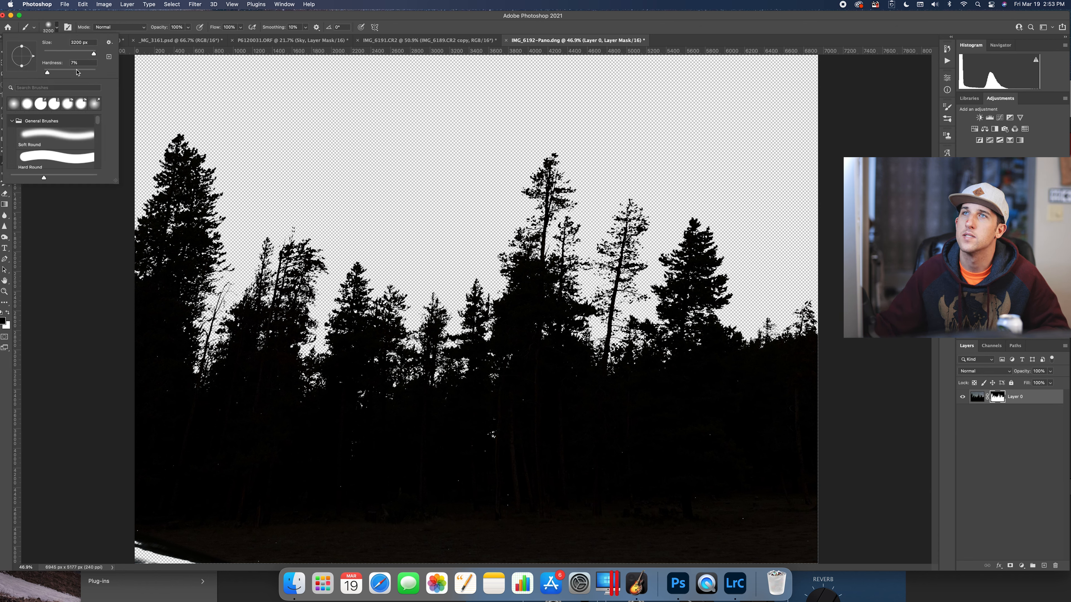
left_click_drag(84, 71, 79, 70)
left_click(83, 53)
left_click_drag(167, 550, 137, 551)
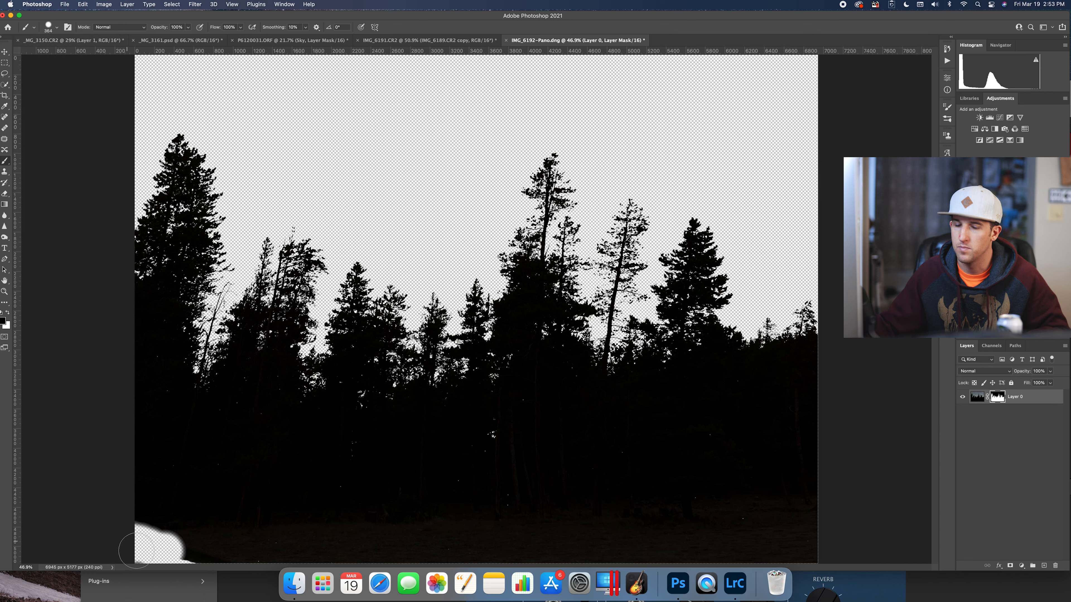
left_click(7, 313)
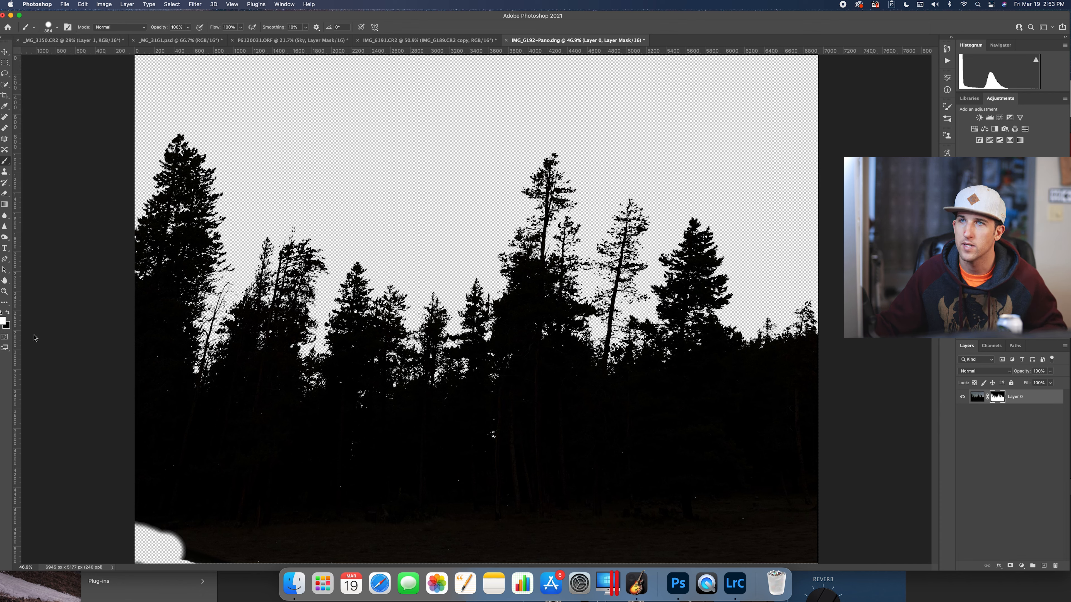
mouse_move(183, 539)
left_mouse_down()
mouse_move(139, 538)
mouse_move(160, 541)
mouse_move(115, 557)
left_mouse_up()
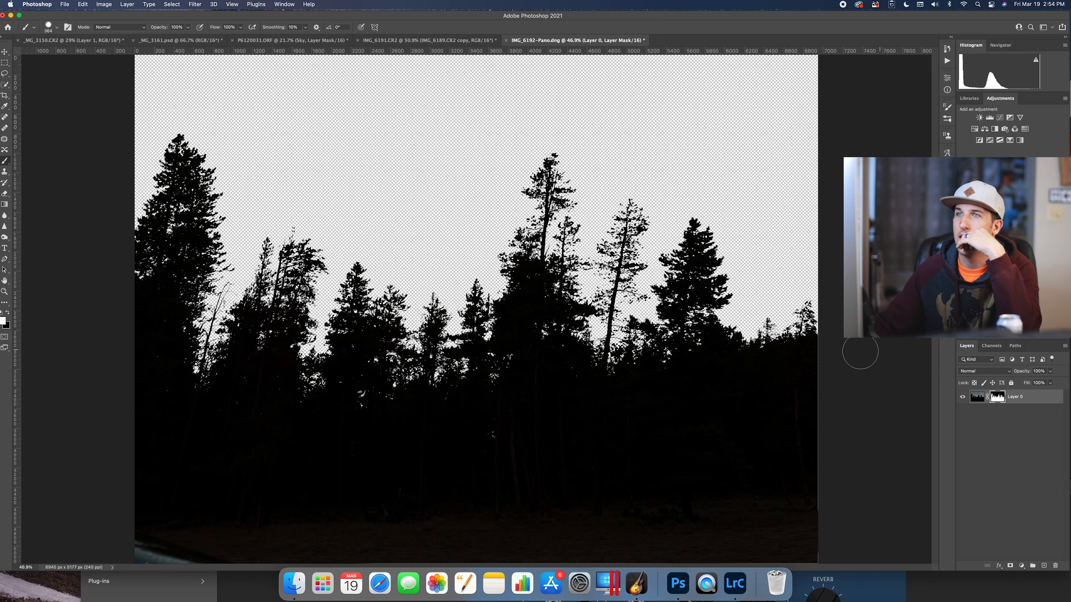
- Inspect the mask edges around the tall trees' branches at 400%, and fit the whole photo on screen
left_click(4, 291)
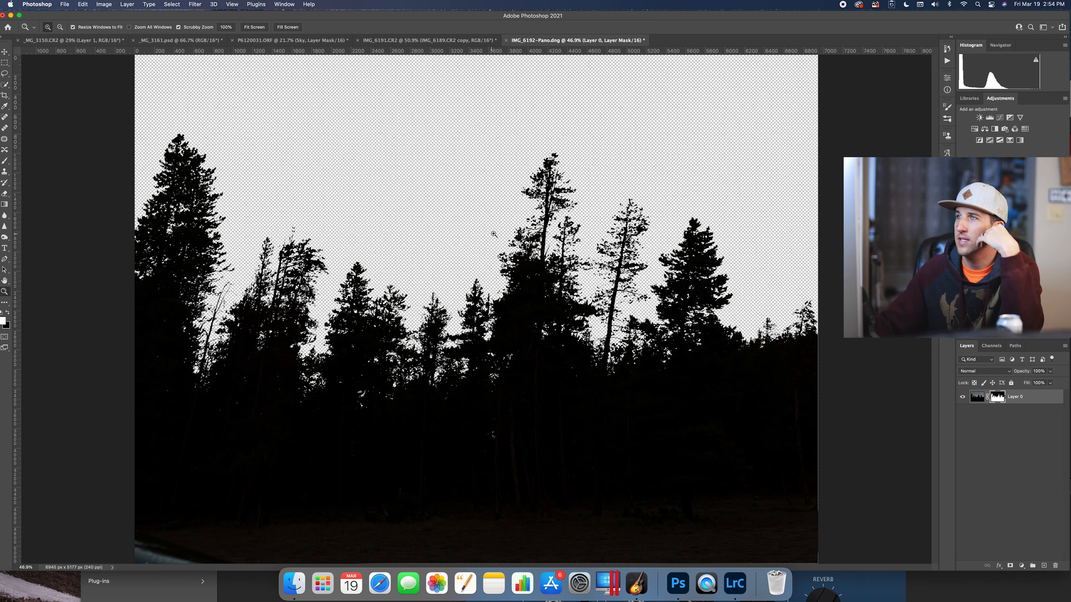
left_click_drag(515, 230, 536, 230)
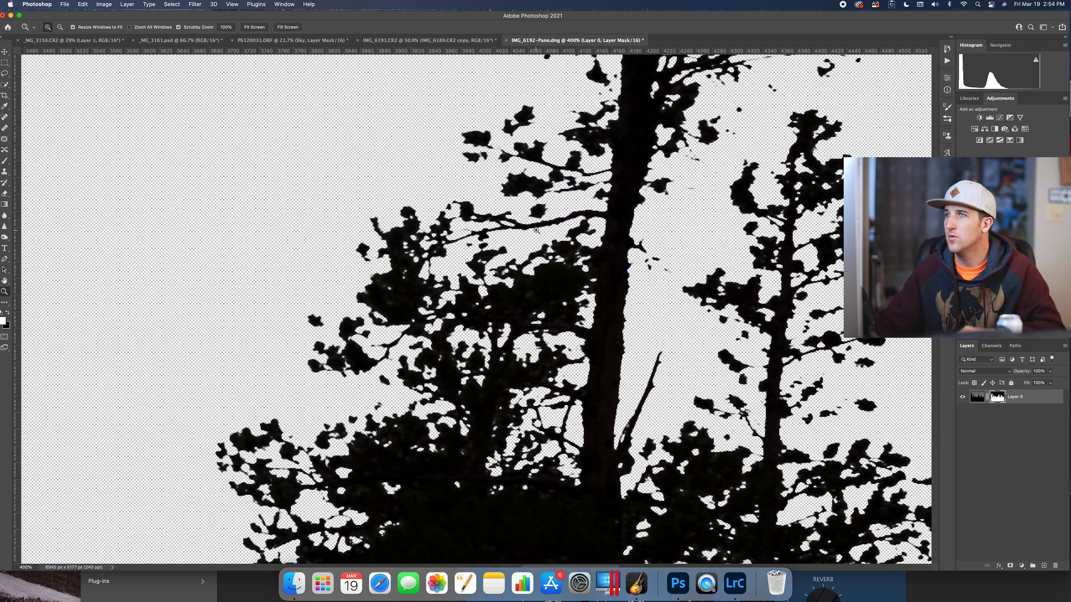
left_click_drag(730, 367, 197, 205)
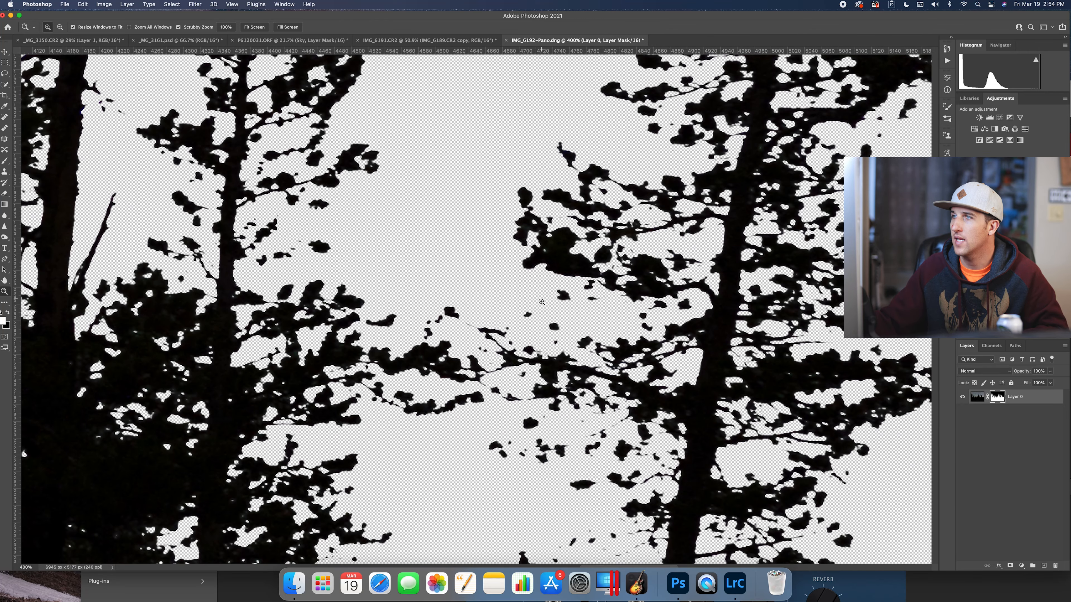
right_click(517, 298)
left_click(529, 306)
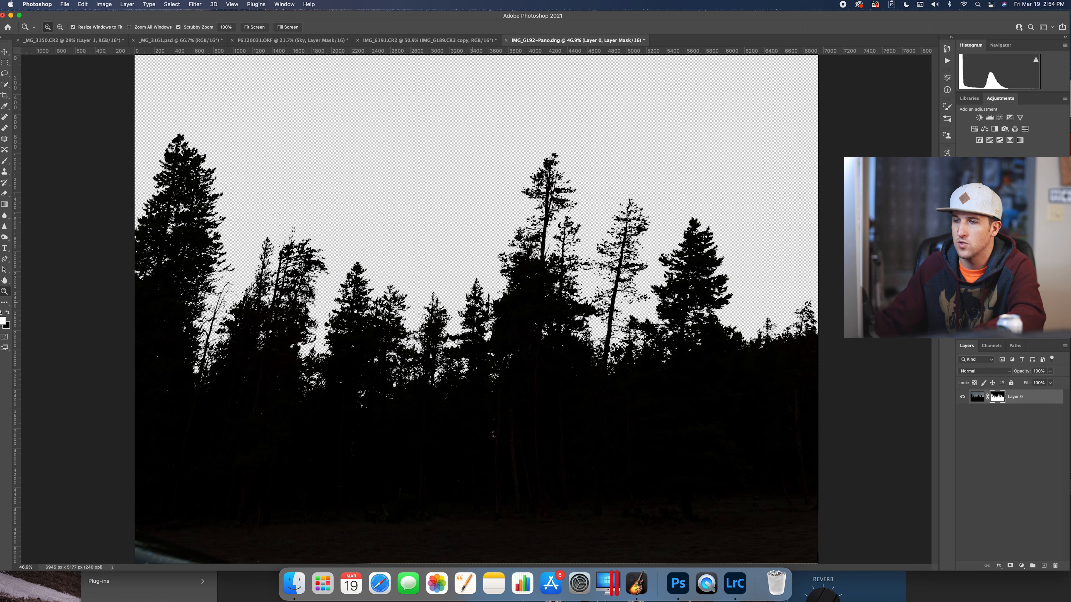
- Copy the star layer from IMG_6191.CR2 into IMG_6192-Pano.dng and place it below Layer 0
left_click(420, 41)
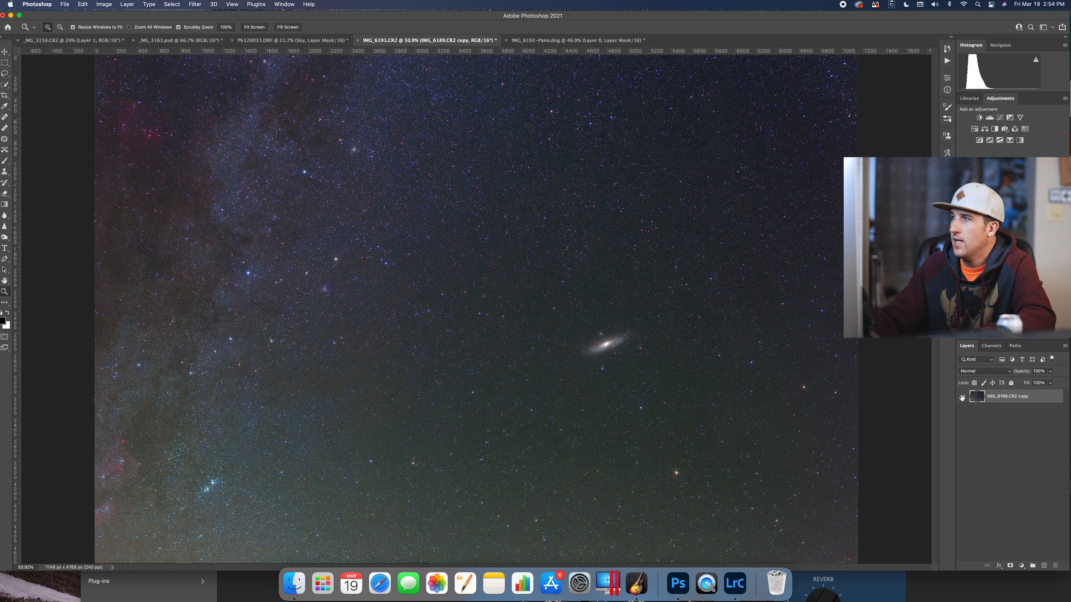
left_click_drag(980, 398, 445, 148)
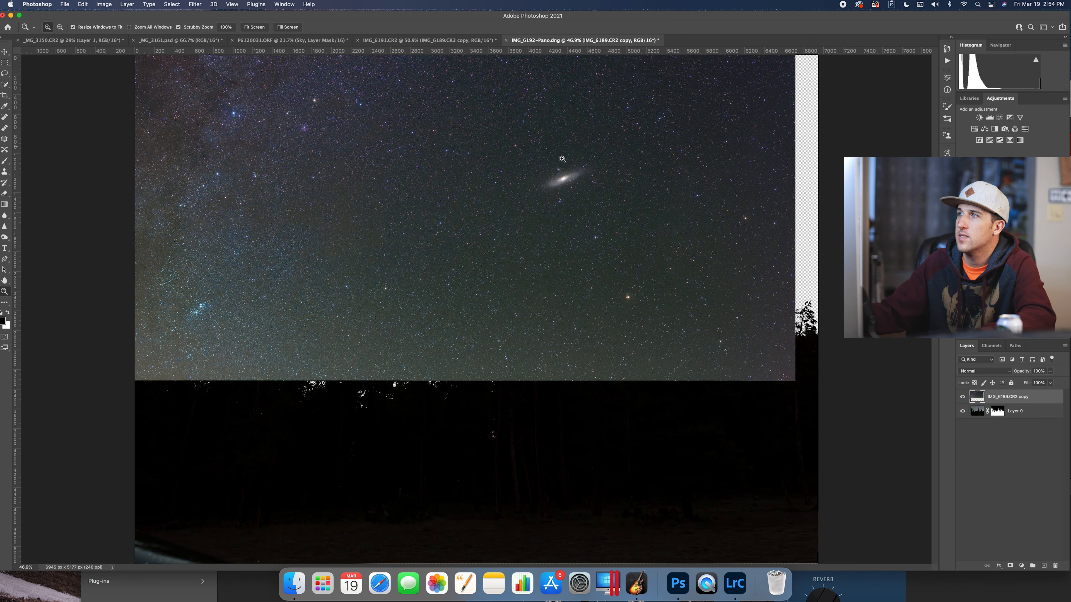
left_click_drag(995, 396, 999, 425)
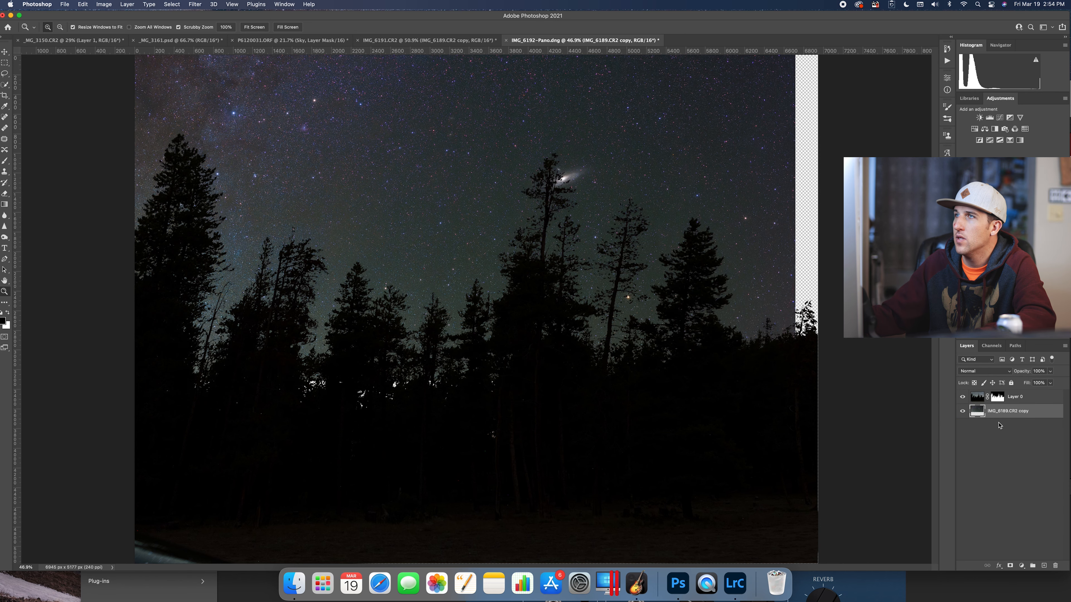
- Move the star layer to fill the sky behind the trees, with the galaxy between the two tall central trees
left_click(5, 52)
left_click_drag(264, 129, 305, 146)
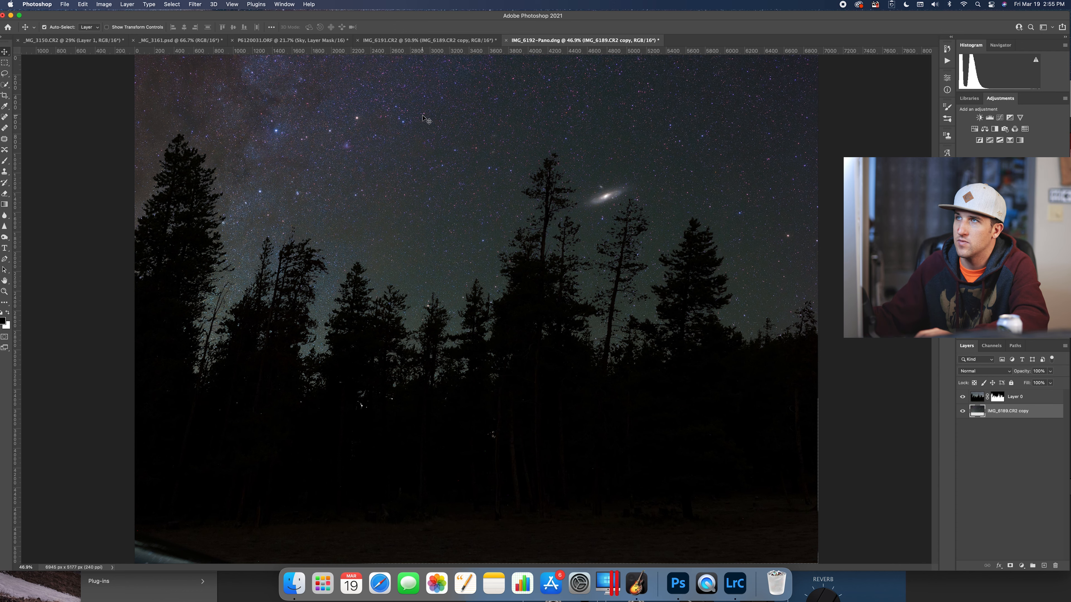
left_click_drag(420, 121, 411, 134)
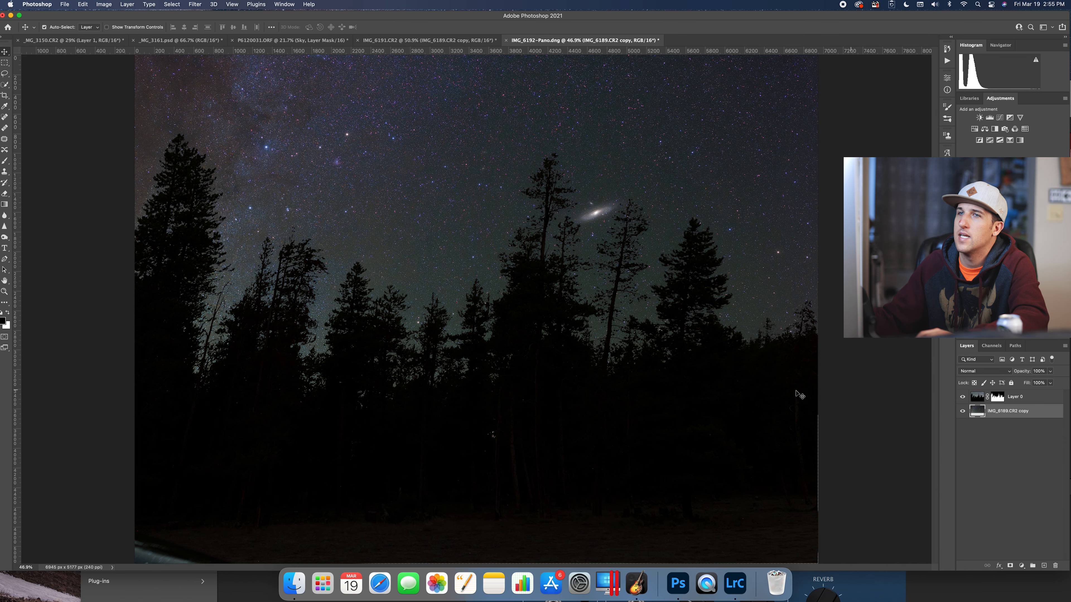
- Examine the blend between treetops and sky along the treeline on the right side of montezuma meadow.jpg
left_click(5, 292)
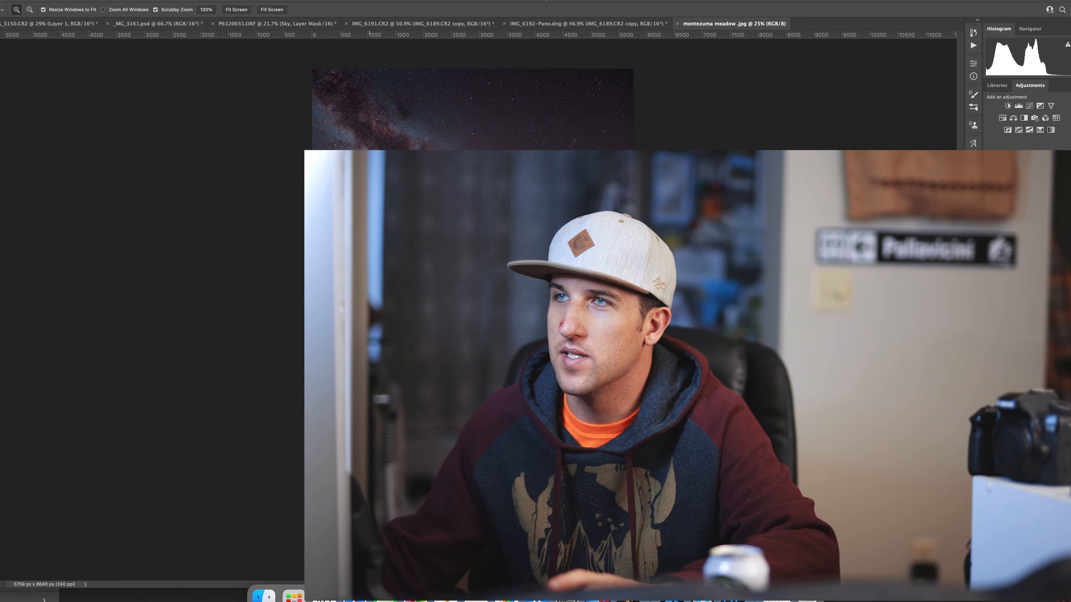
left_click(367, 261)
left_click(367, 260)
left_click(367, 260)
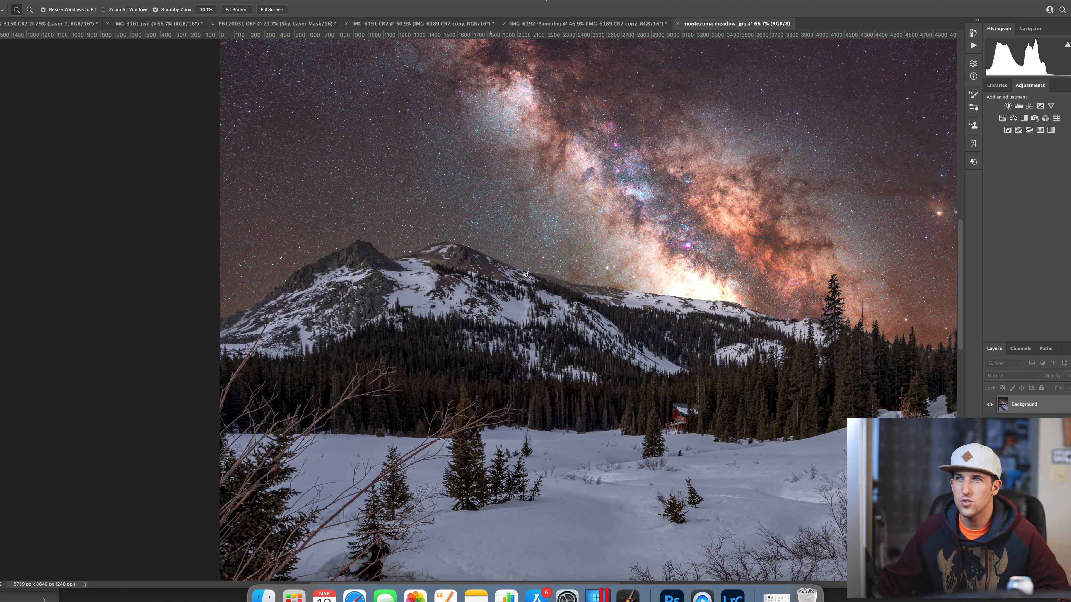
left_click_drag(609, 276, 320, 261)
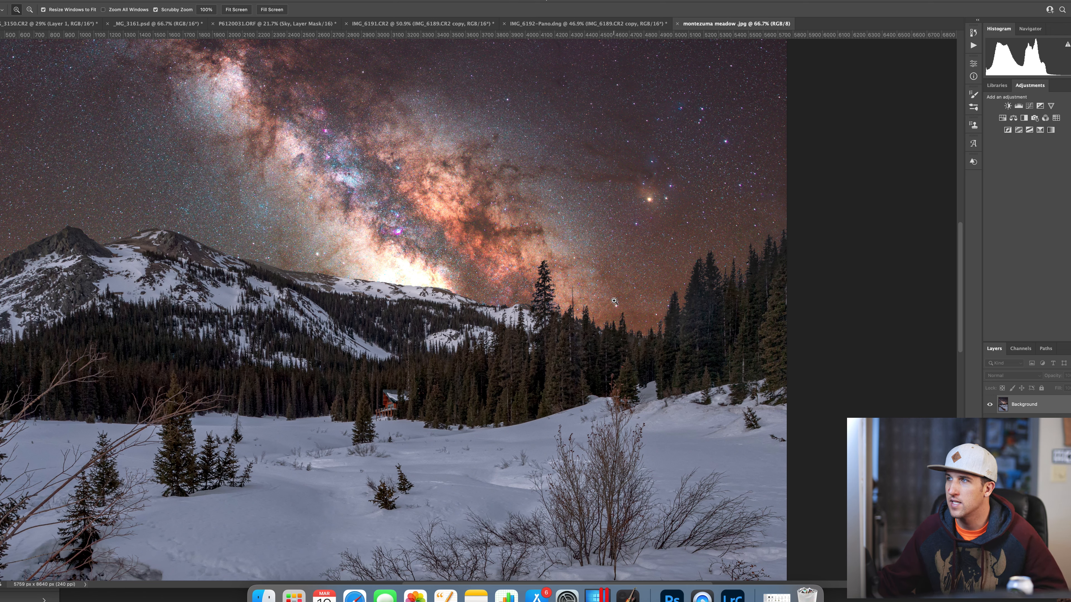
left_click_drag(568, 273, 390, 305)
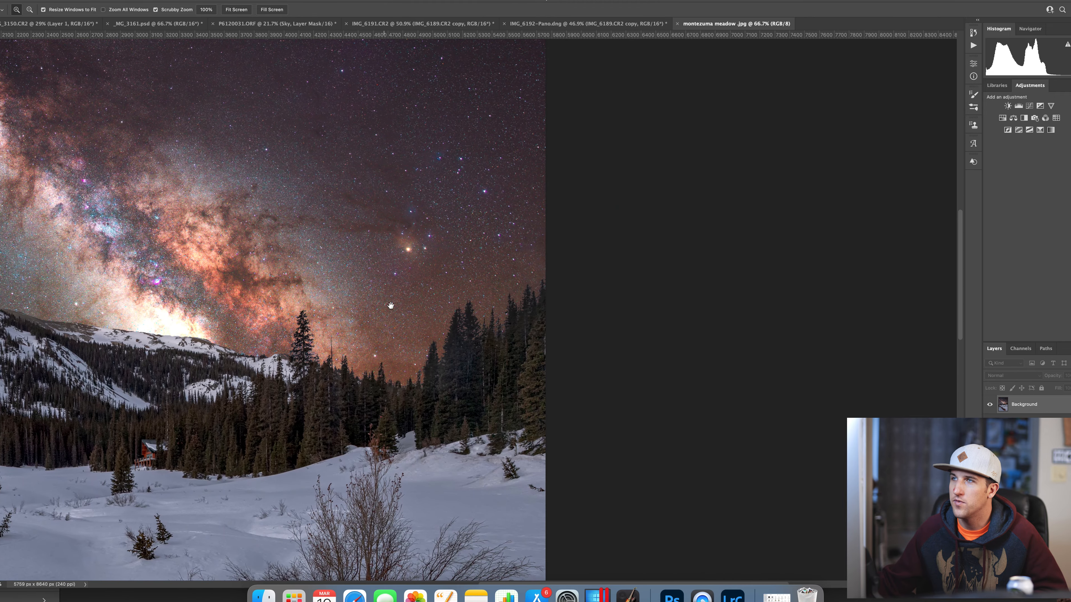
left_click(461, 328)
left_click(461, 327)
left_click(462, 329)
left_click_drag(327, 346, 351, 328)
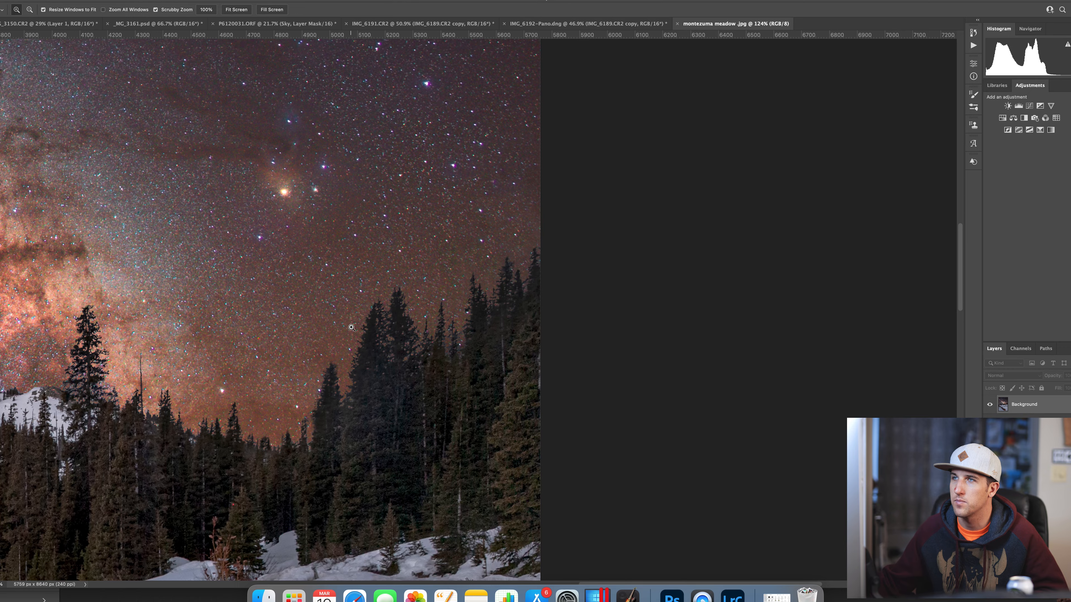
left_click_drag(263, 355, 409, 313)
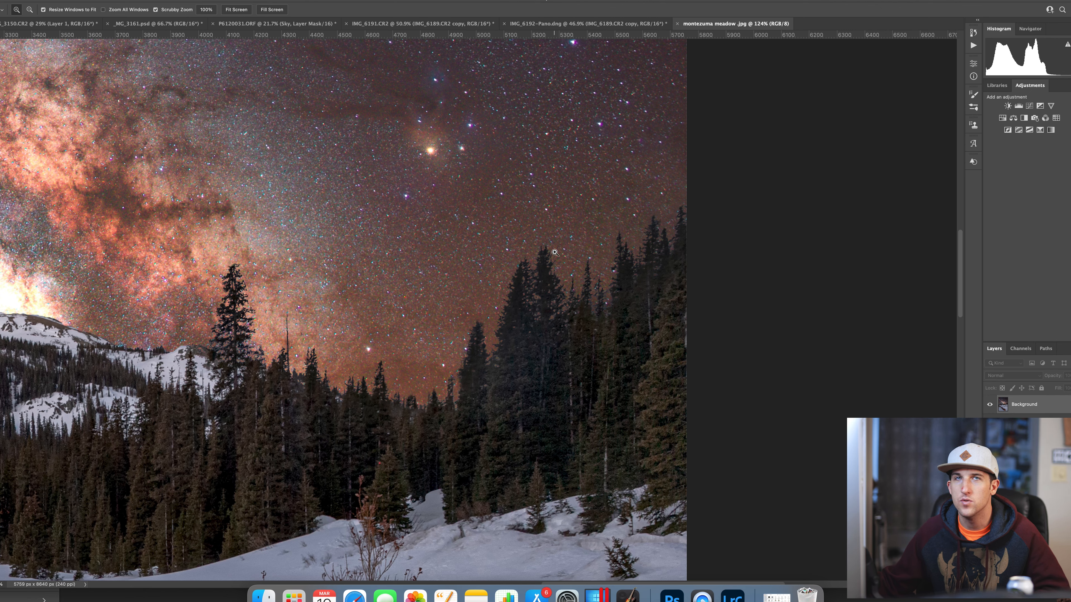
- Examine the mountain ridge against the sky in montezuma meadow.jpg at up to 200%, and fit the image on screen
scroll(471, 361, "left", 10)
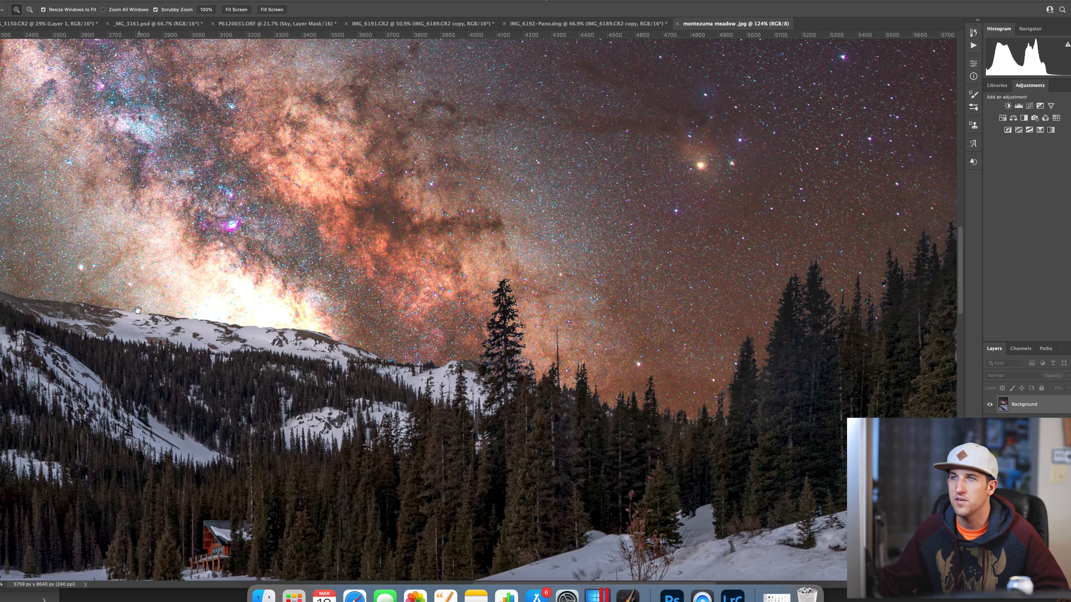
scroll(137, 310, "left", 20)
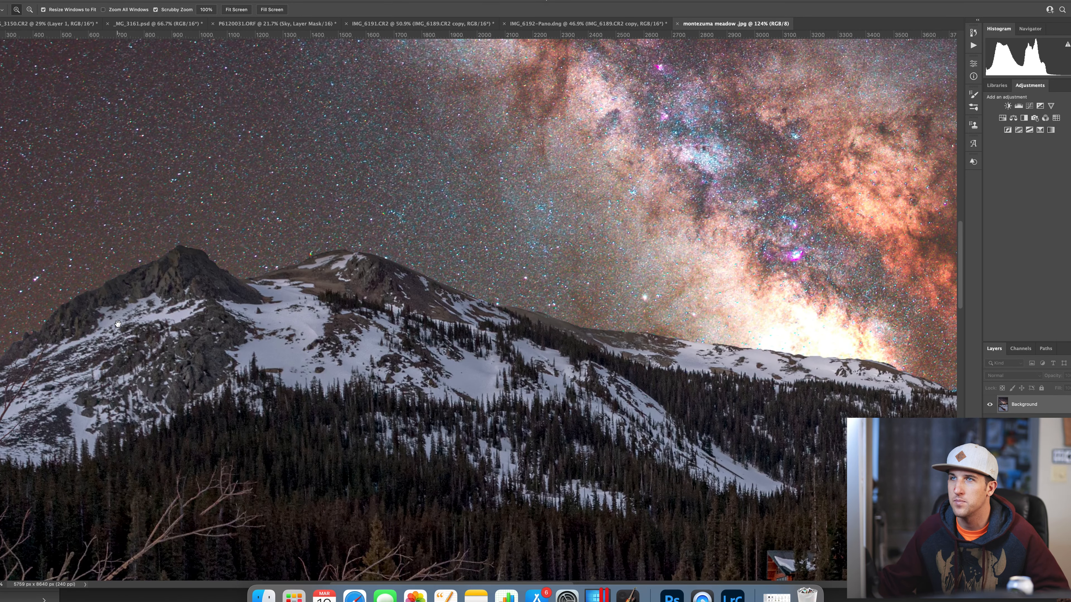
left_click_drag(118, 323, 257, 310)
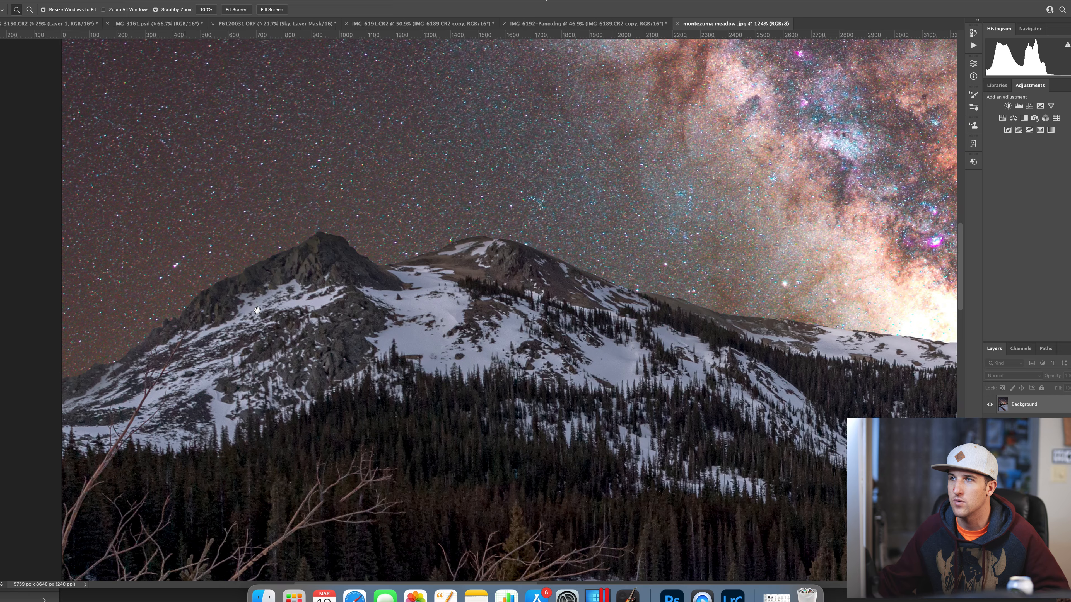
left_click(226, 278)
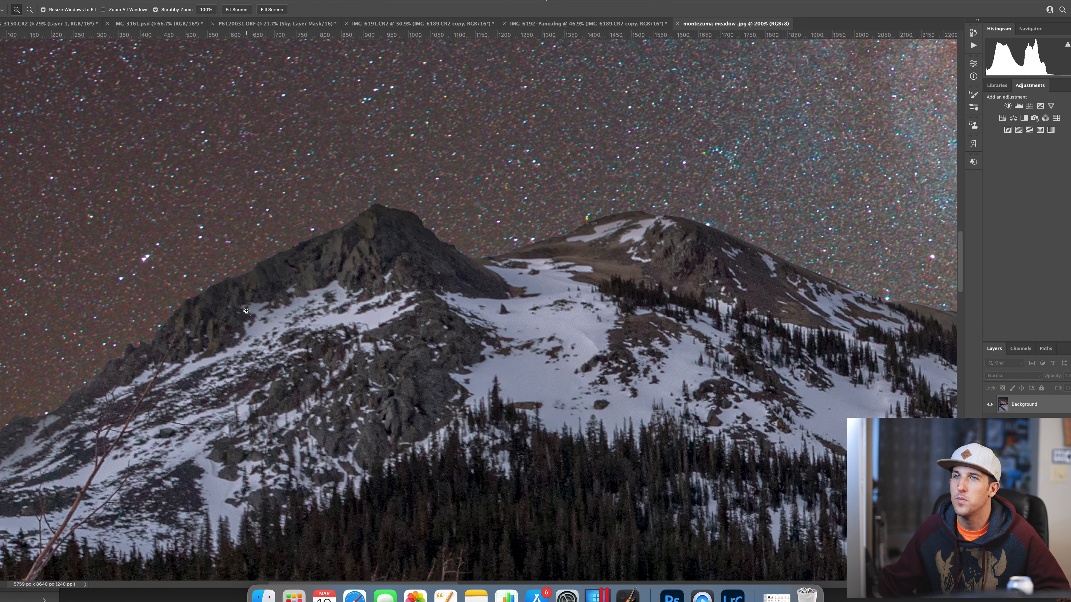
right_click(162, 296)
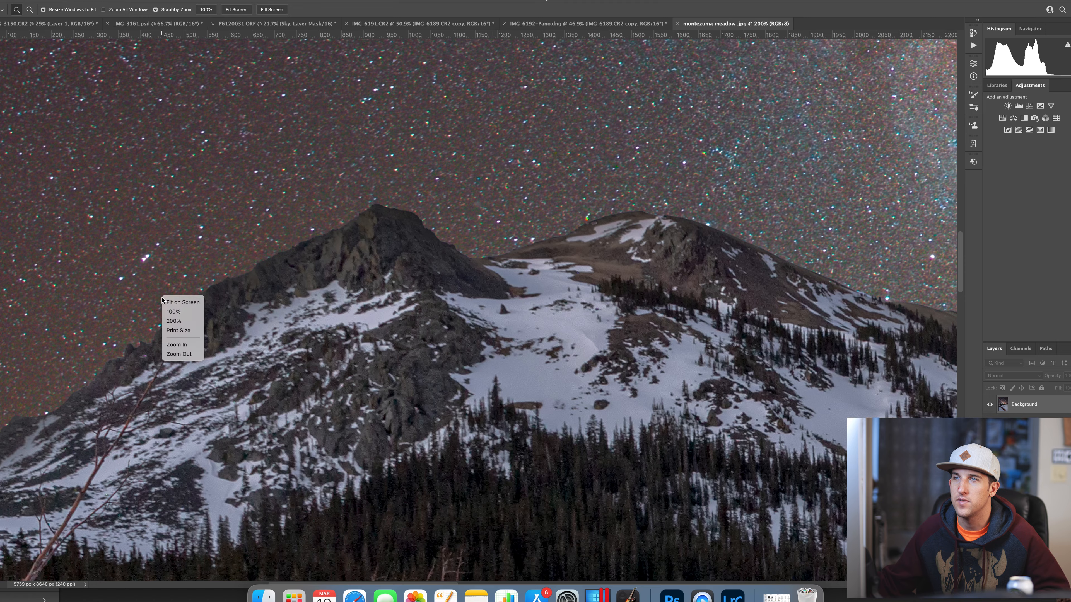
left_click(173, 302)
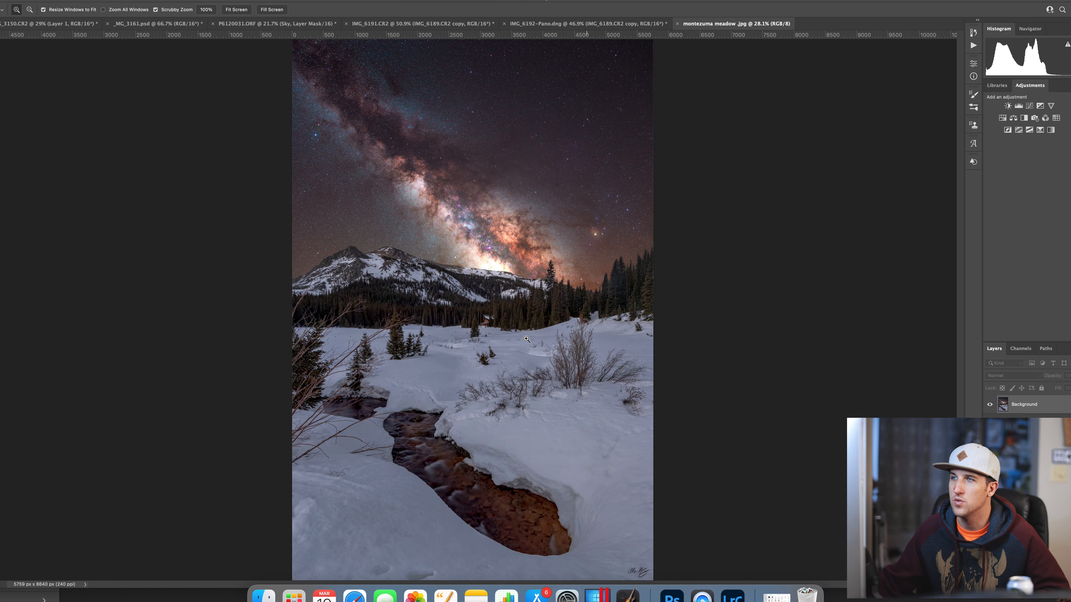
- Review the tree composite, the star photo IMG_6191.CR2 and the mountain composite P6120031.ORF
left_click(606, 25)
left_click(463, 24)
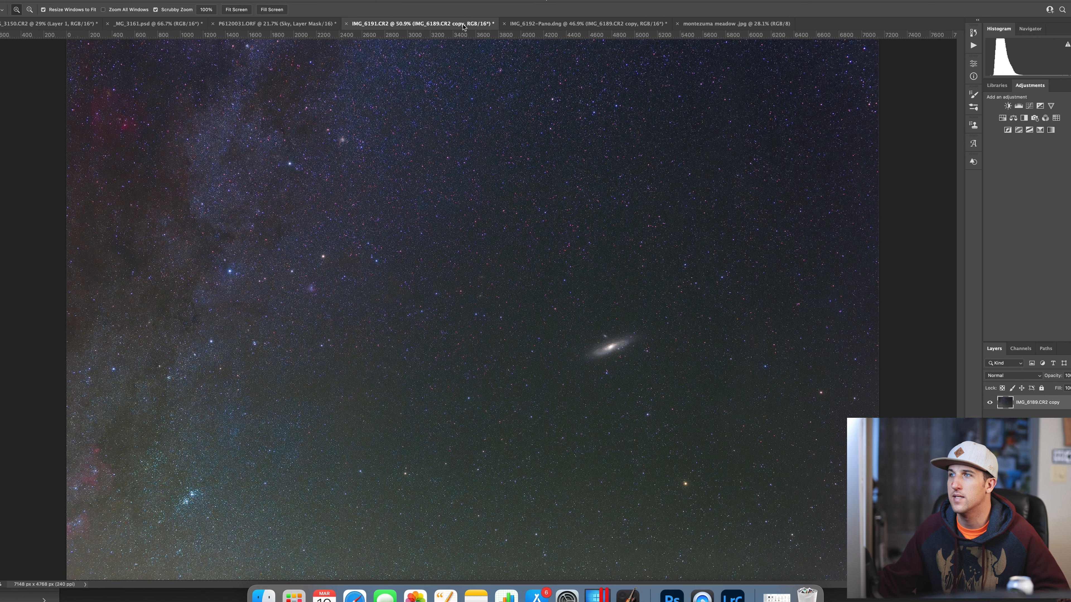
left_click(303, 21)
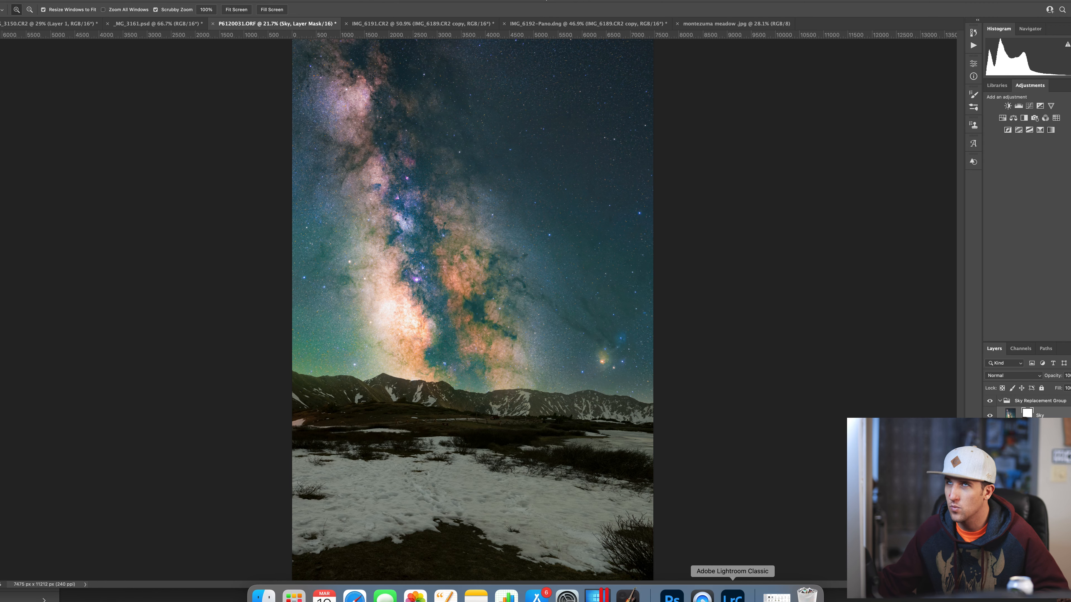
- Open the finished composite 50 comp-3.jpg
left_click(732, 595)
left_click(31, 0)
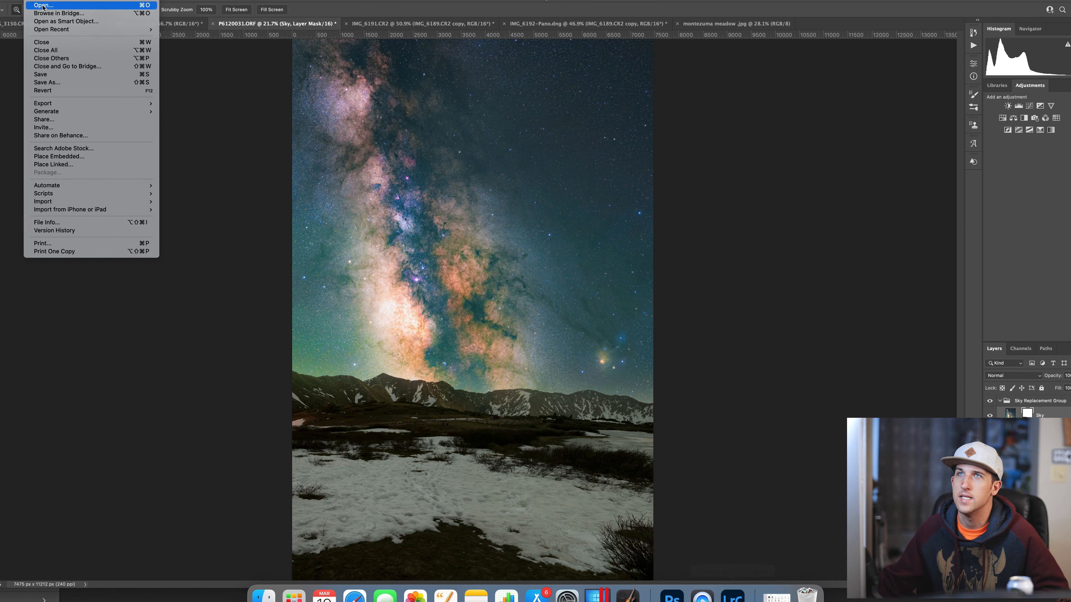
left_click(50, 6)
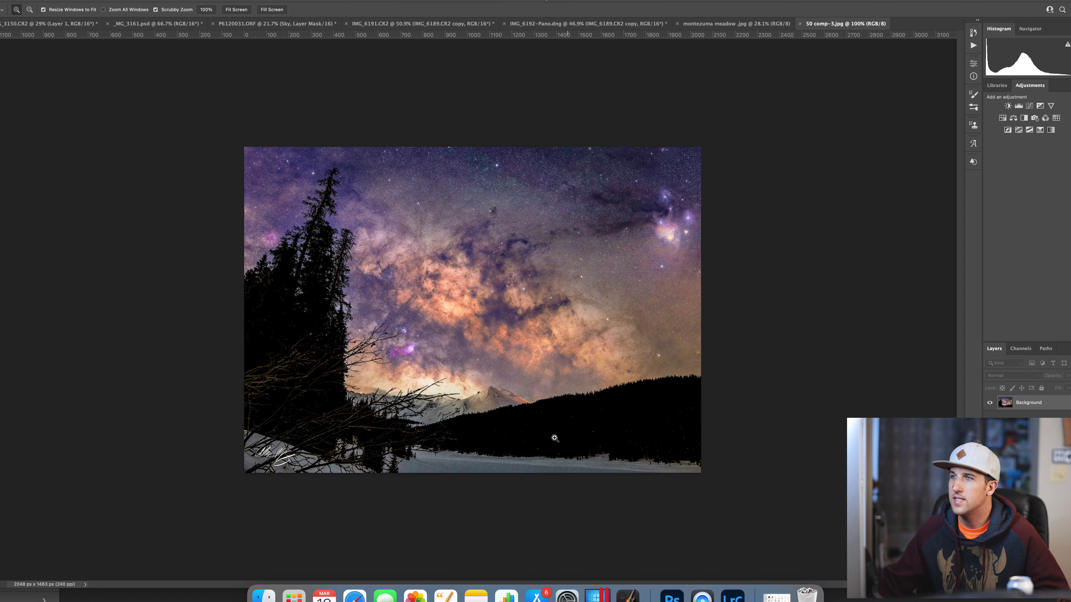
- Examine the tall trees, bare branches and forested ridge against the sky in 50 comp-3.jpg at up to 300%, and fit the image on screen
left_click(518, 408)
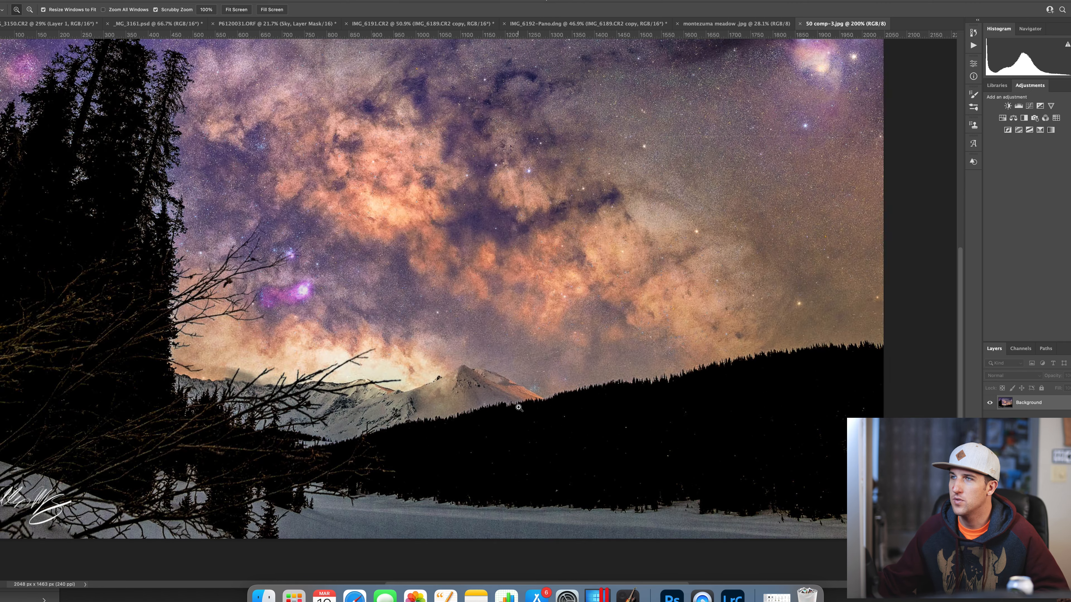
left_click(518, 408)
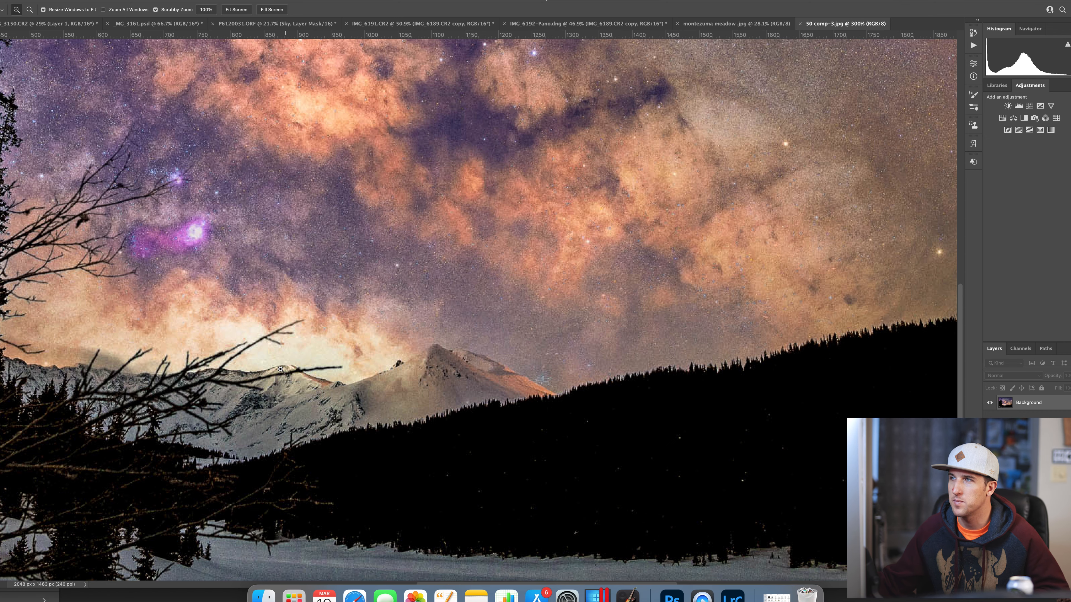
left_click_drag(234, 334, 561, 445)
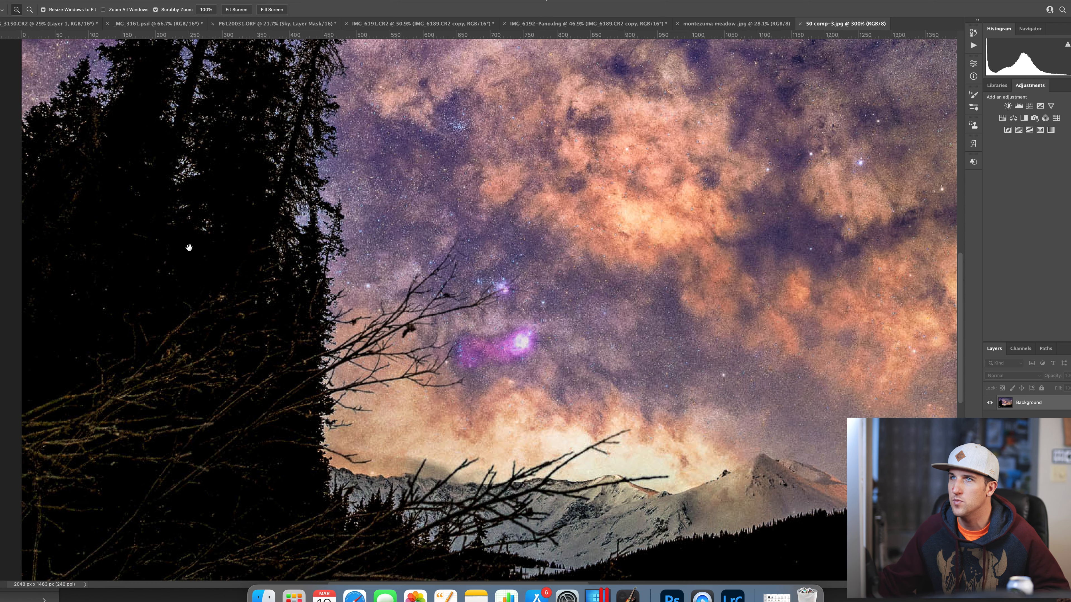
left_click_drag(189, 247, 359, 467)
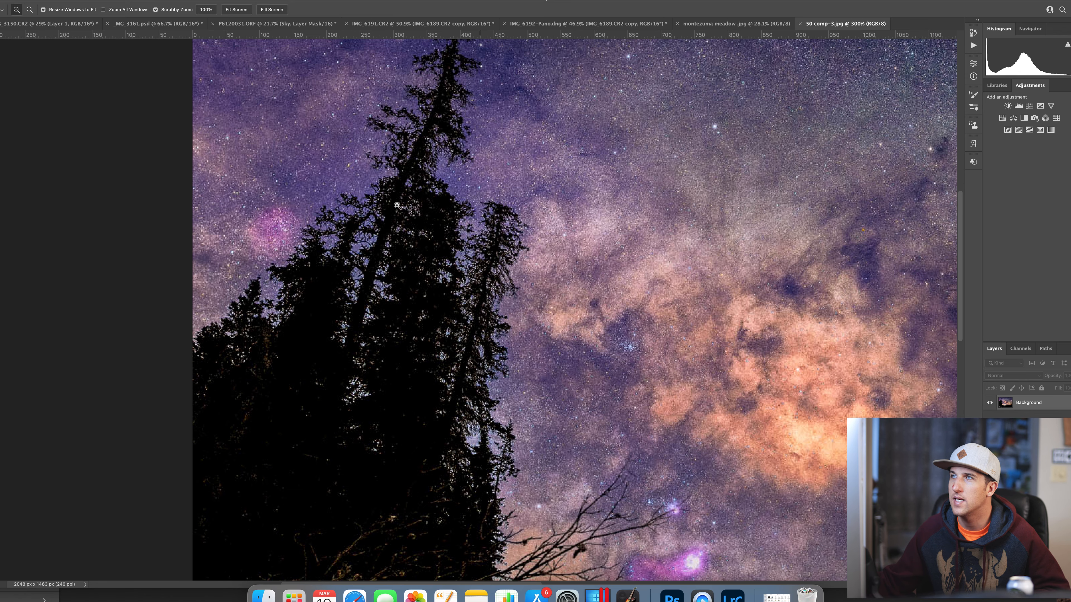
left_click_drag(315, 252, 176, 162)
left_click_drag(580, 428, 215, 179)
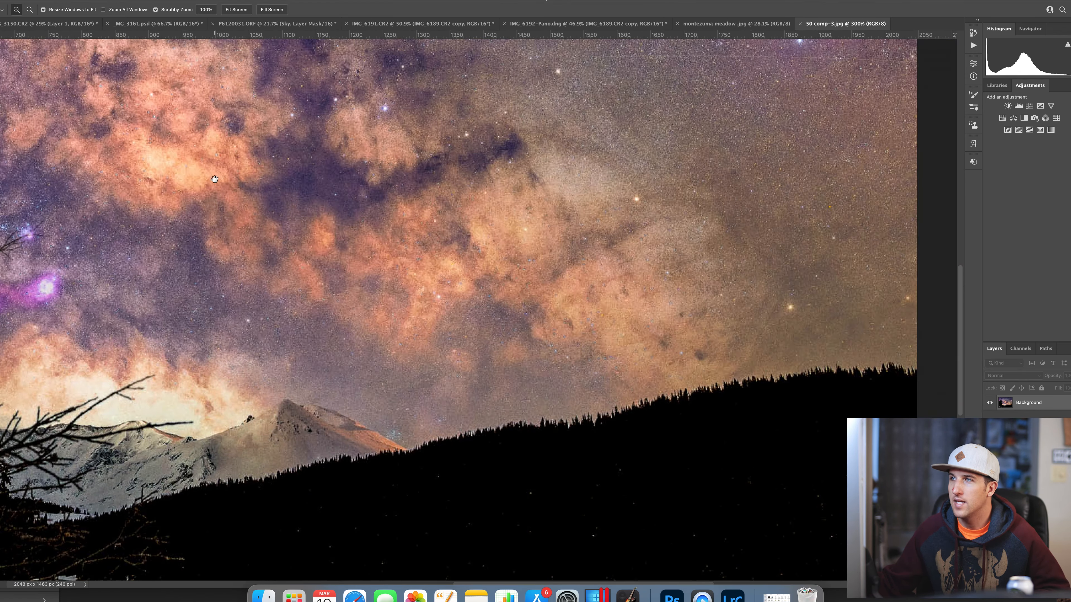
right_click(507, 391)
left_click(509, 394)
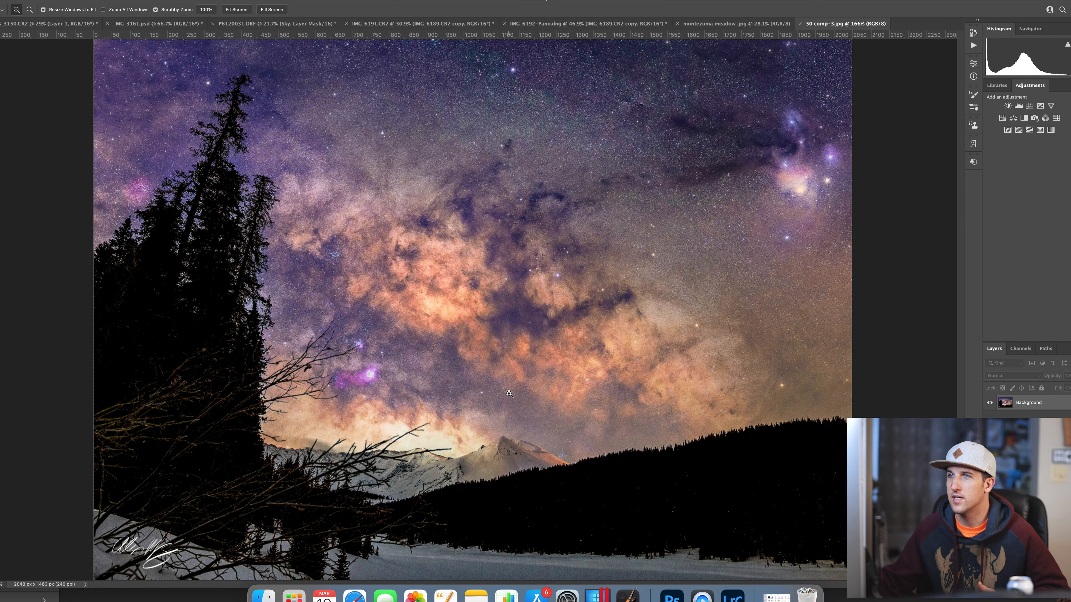